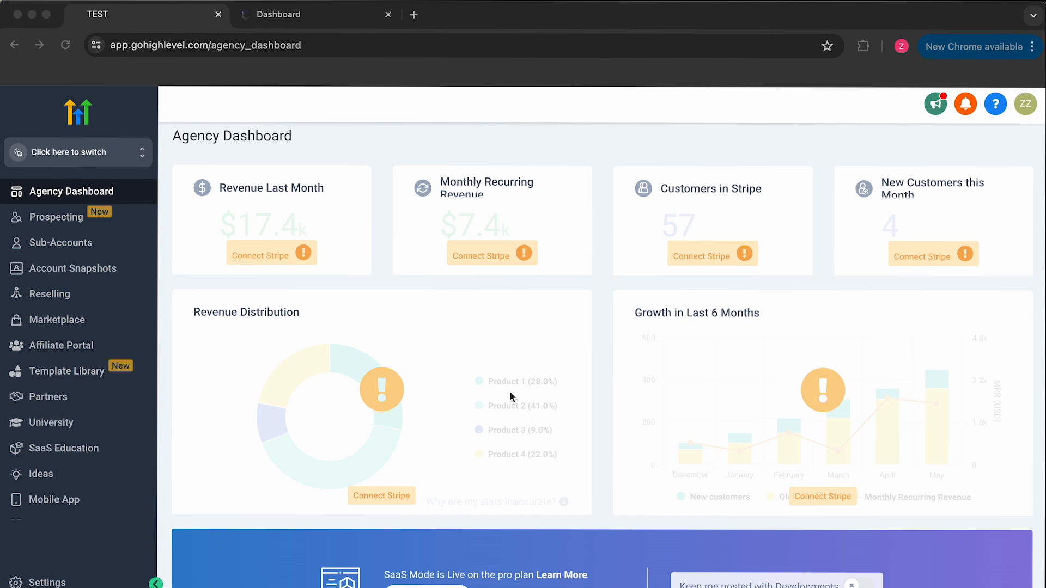
Switch from the agency dashboard to the SunShine Solar sub-account
scroll(510, 393, down, 2)
scroll(510, 393, up, 2)
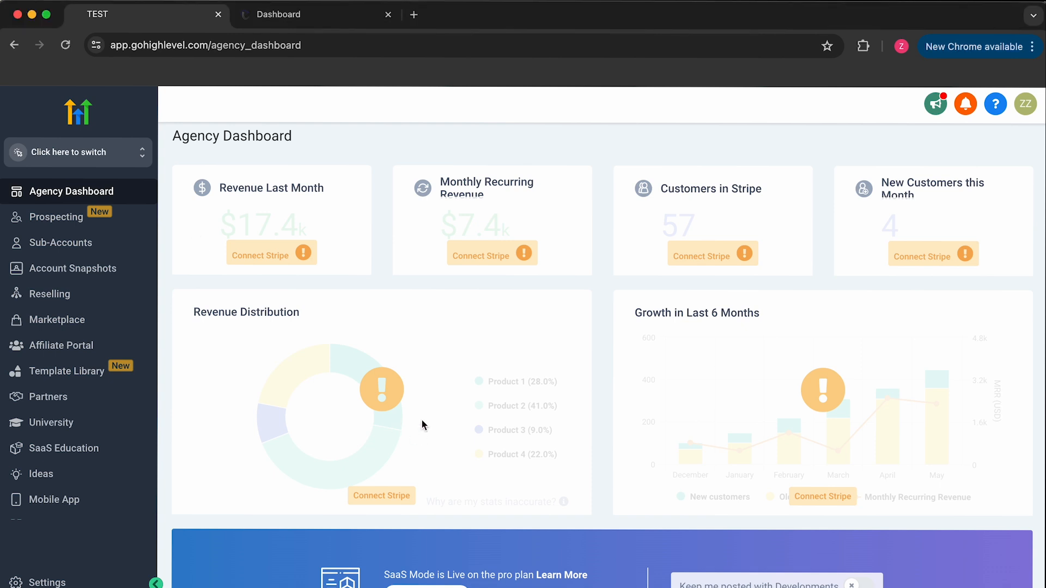
click(135, 163)
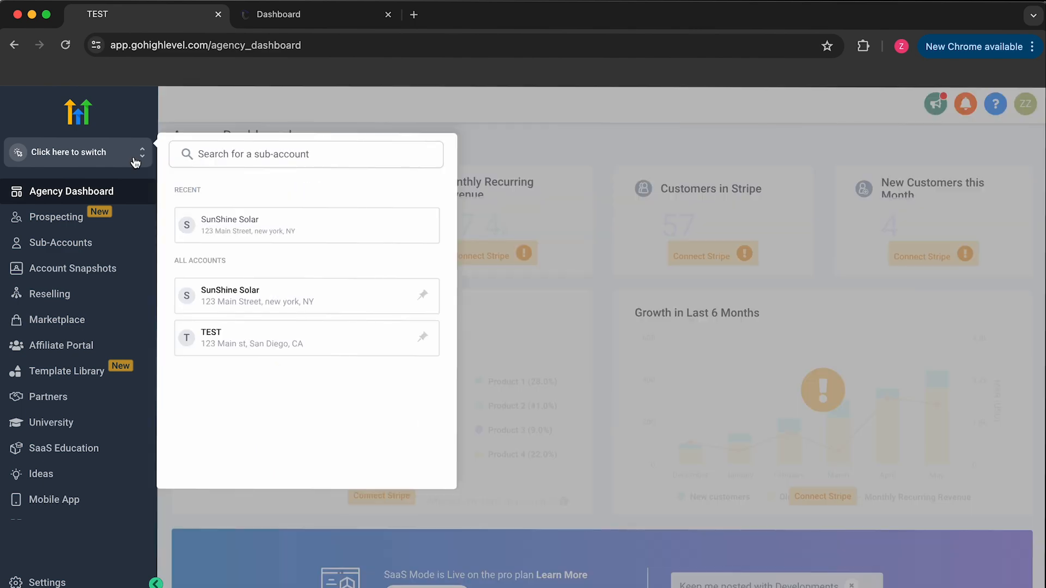
click(338, 310)
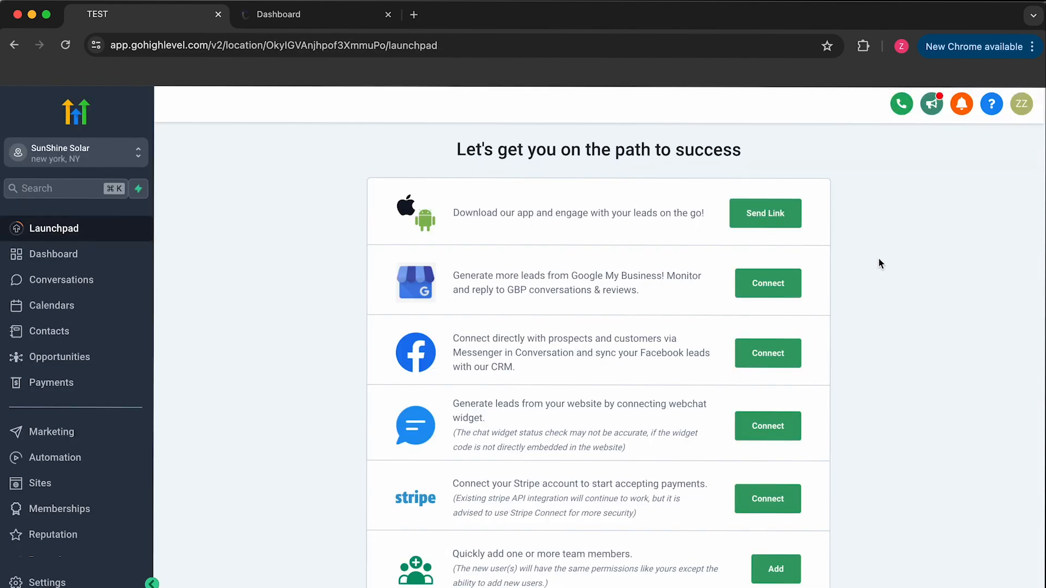
Create a new automation workflow in the sub-account and name it SunShine Solar
scroll(880, 263, down, 1)
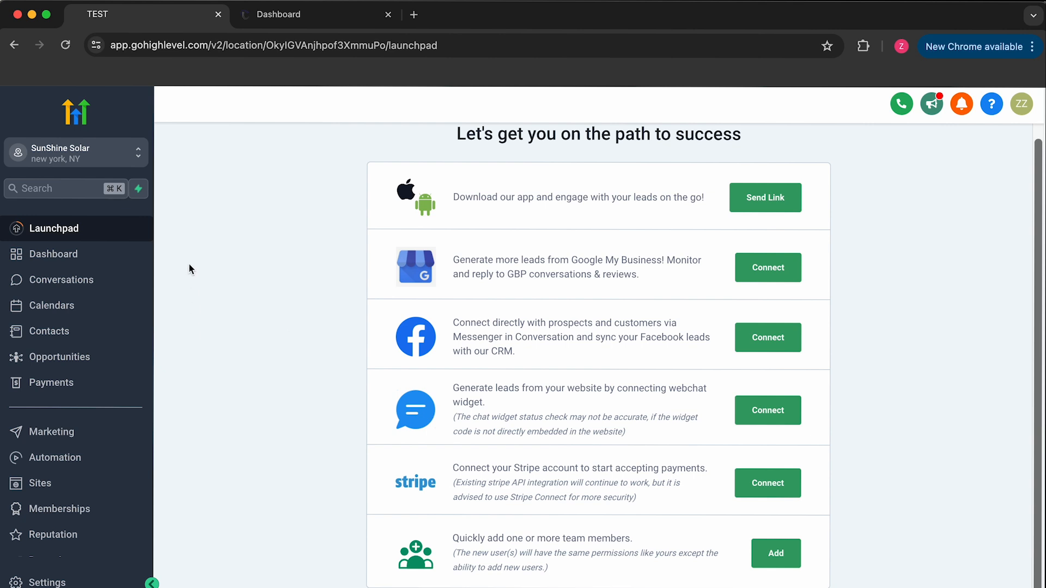
click(67, 459)
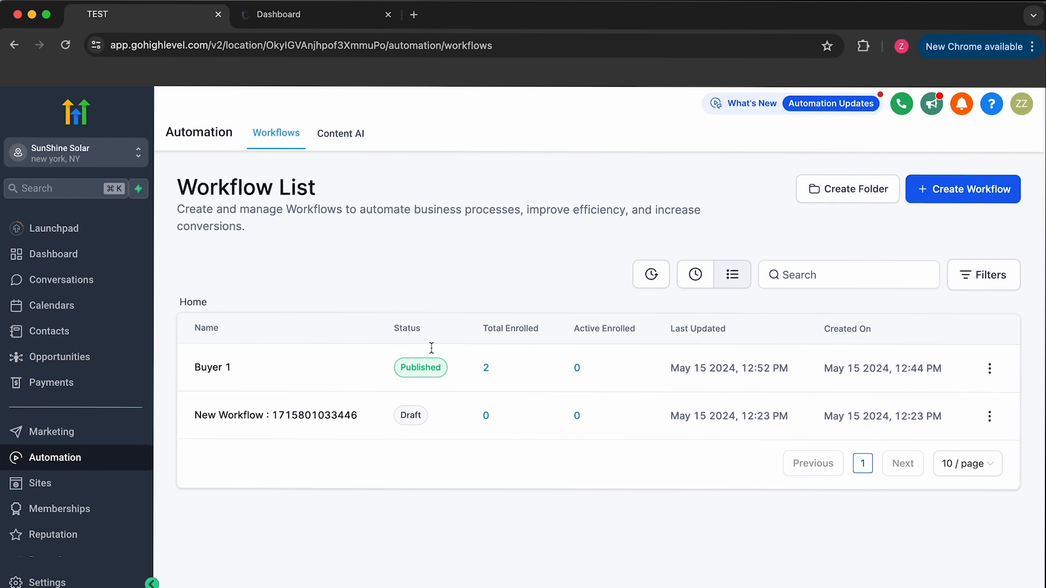
click(981, 197)
click(958, 248)
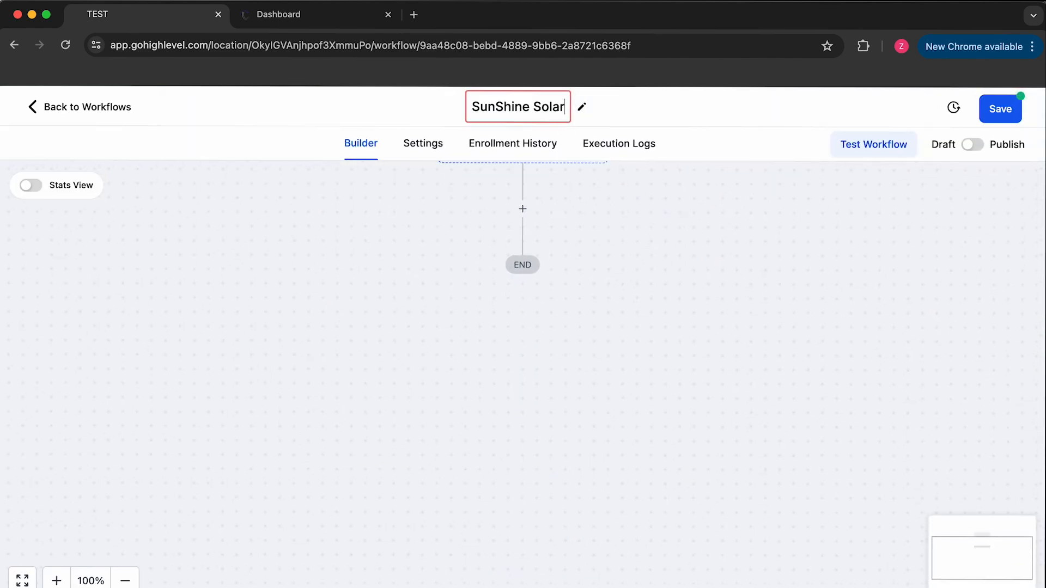
click(636, 109)
scroll(582, 272, up, 5)
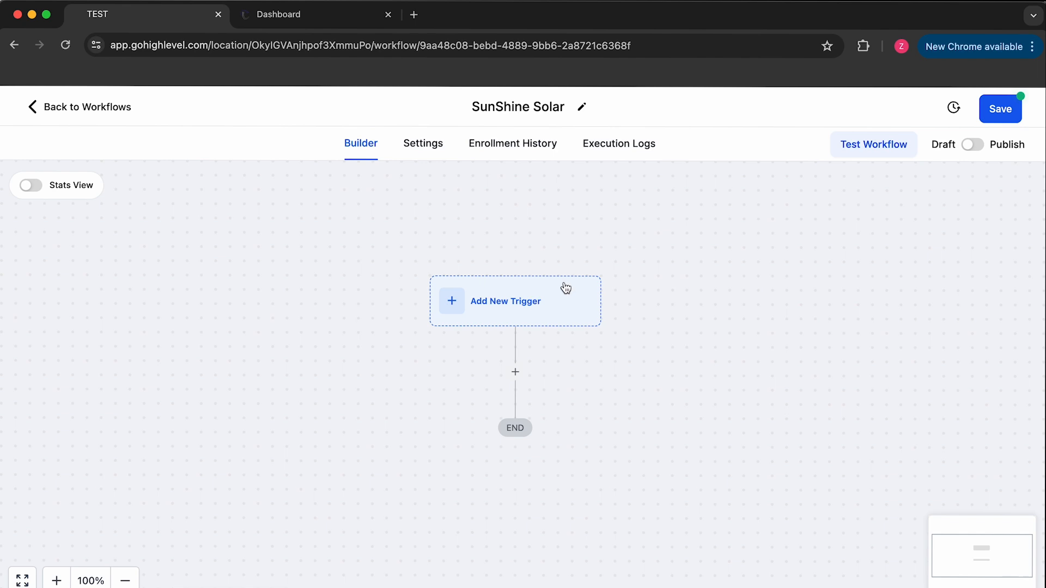
Add an Inbound Webhook trigger to the workflow and copy its generated URL
click(536, 306)
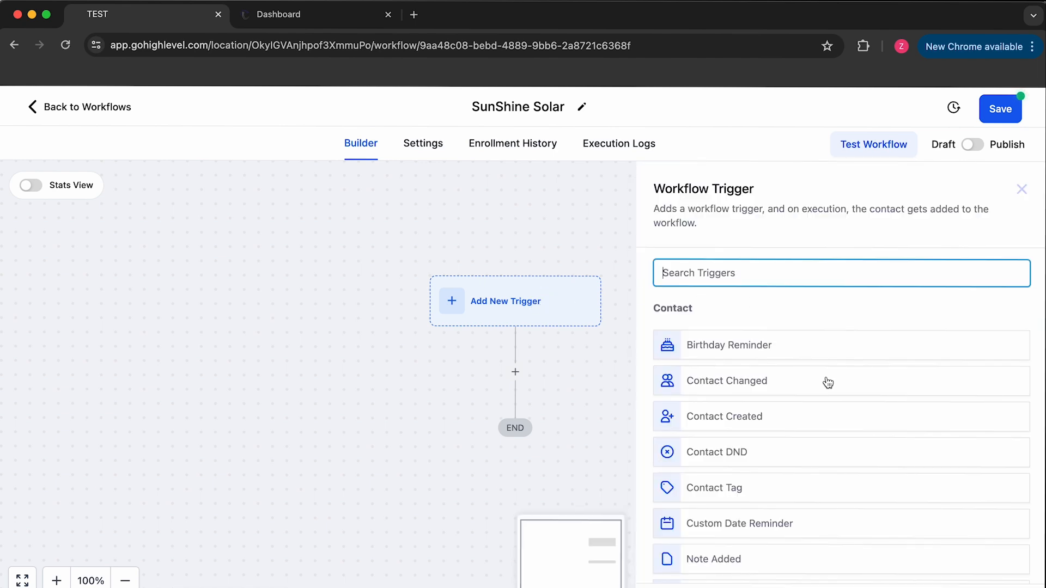
scroll(827, 382, down, 3)
scroll(827, 382, down, 3)
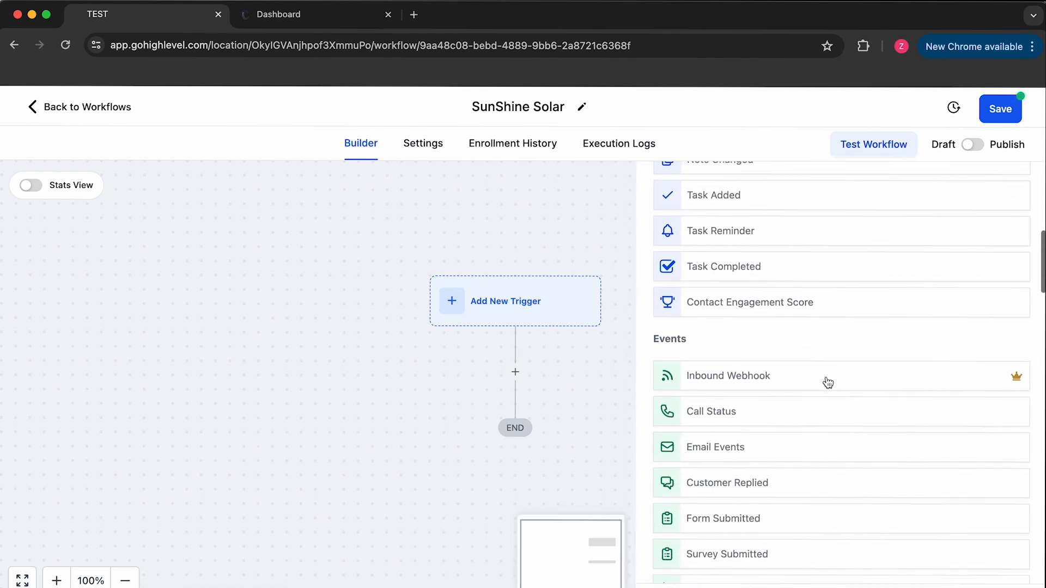
click(795, 376)
click(745, 412)
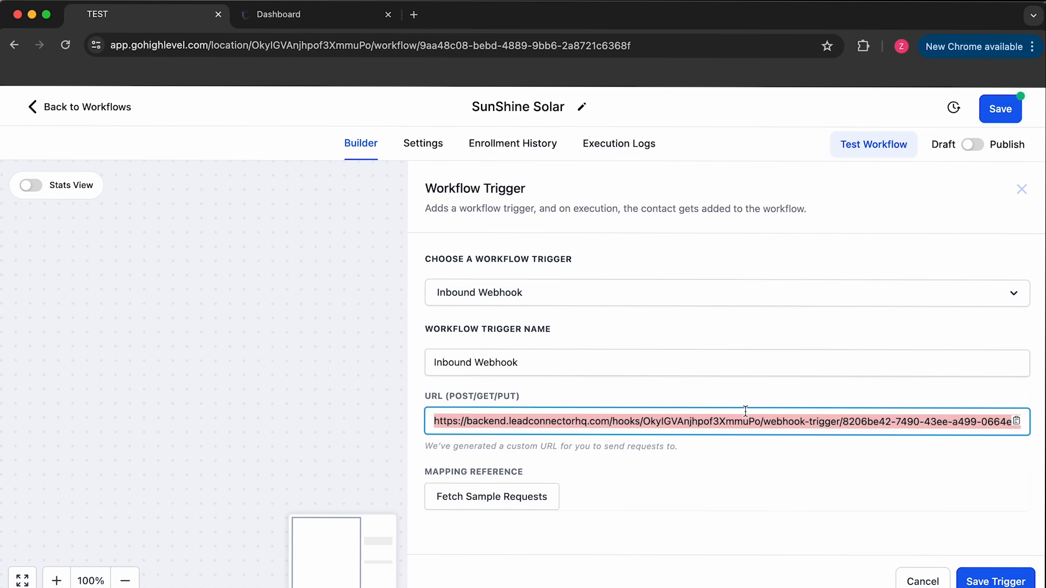
Switch to Lead Prosper and open Buyer 1 in the SunShine Solar campaign for editing
key(ctrl+Tab)
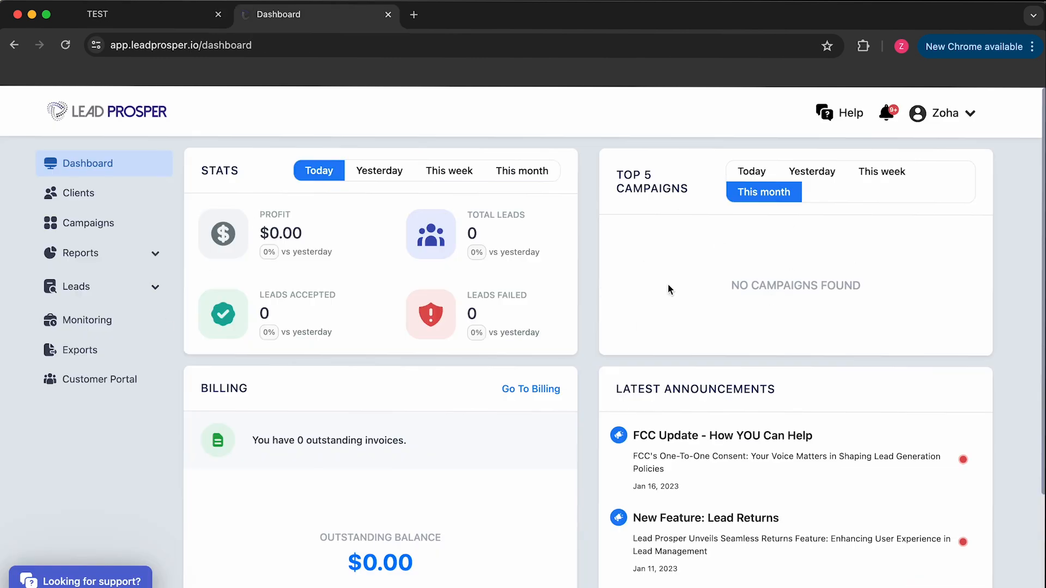
click(79, 223)
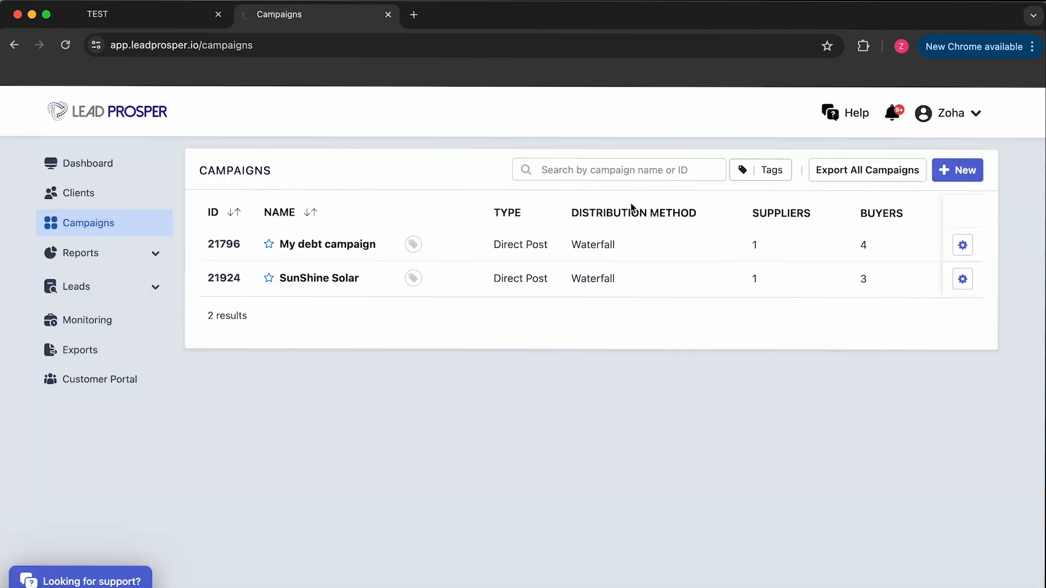
click(315, 285)
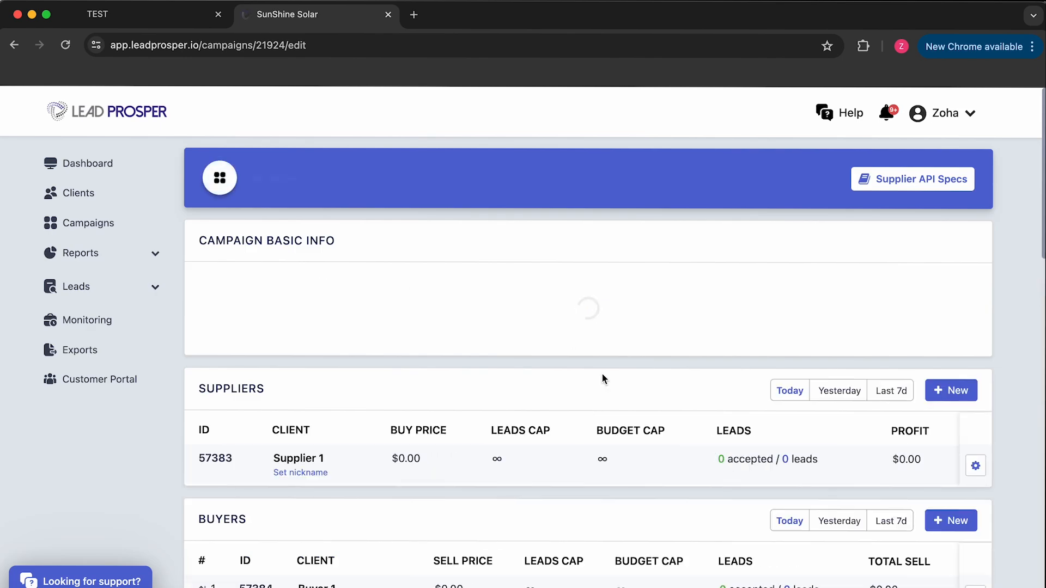
scroll(607, 394, down, 5)
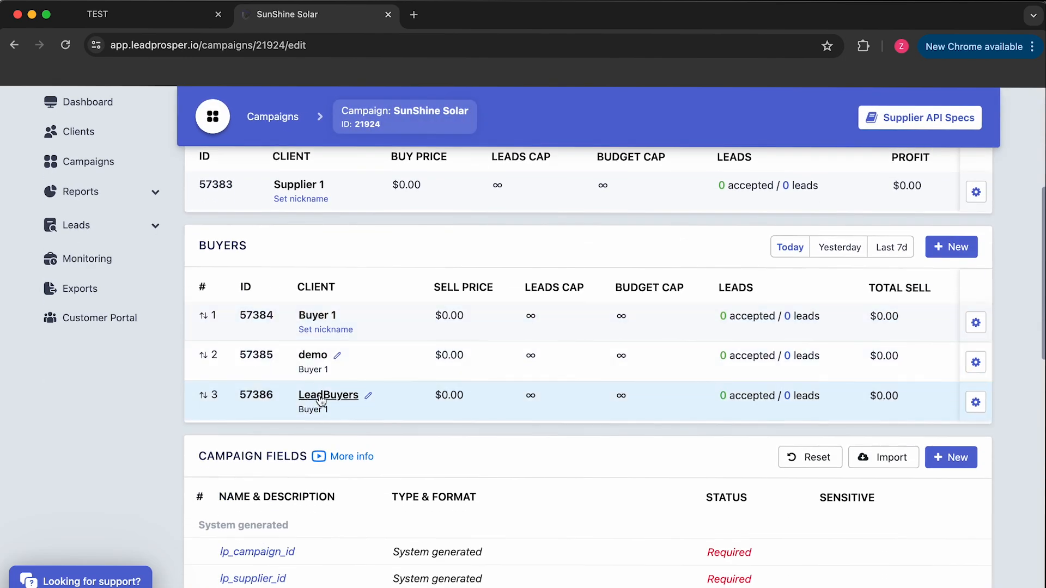
click(317, 315)
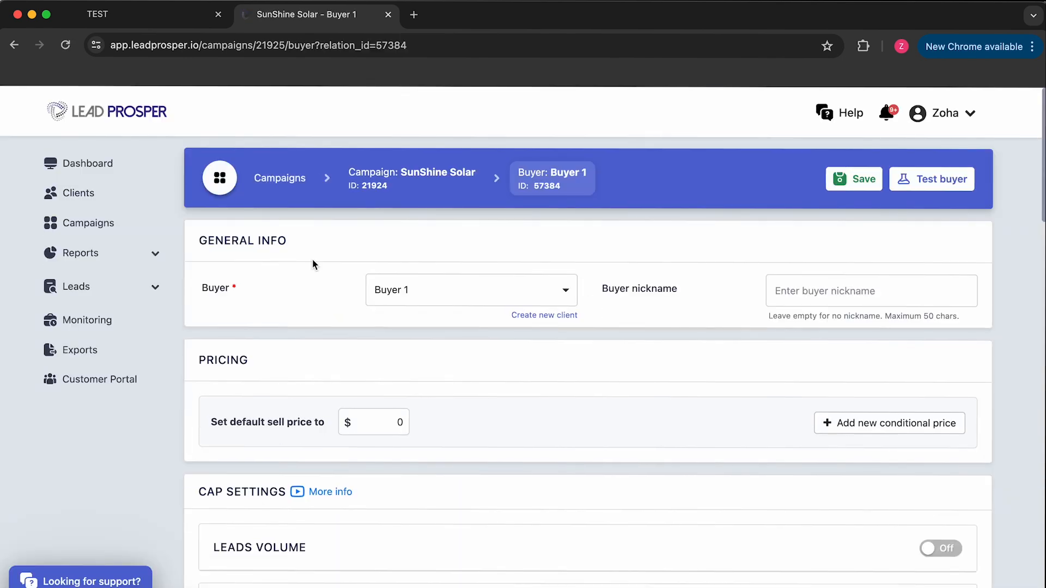
Replace the Post URL in Buyer 1's direct post delivery configuration with the copied webhook URL
scroll(501, 436, down, 15)
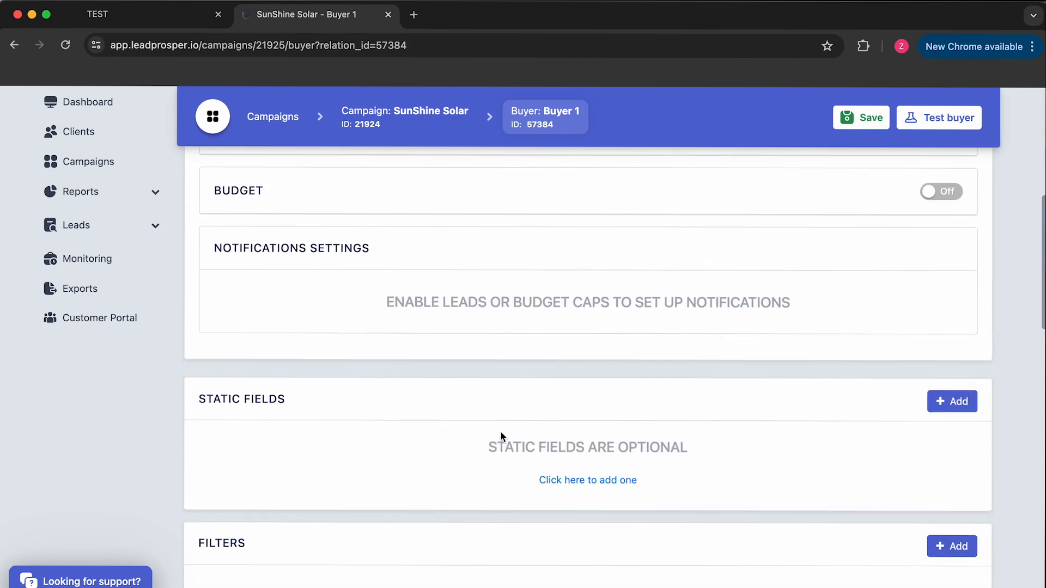
scroll(501, 432, down, 3)
triple_click(356, 351)
key(super+v)
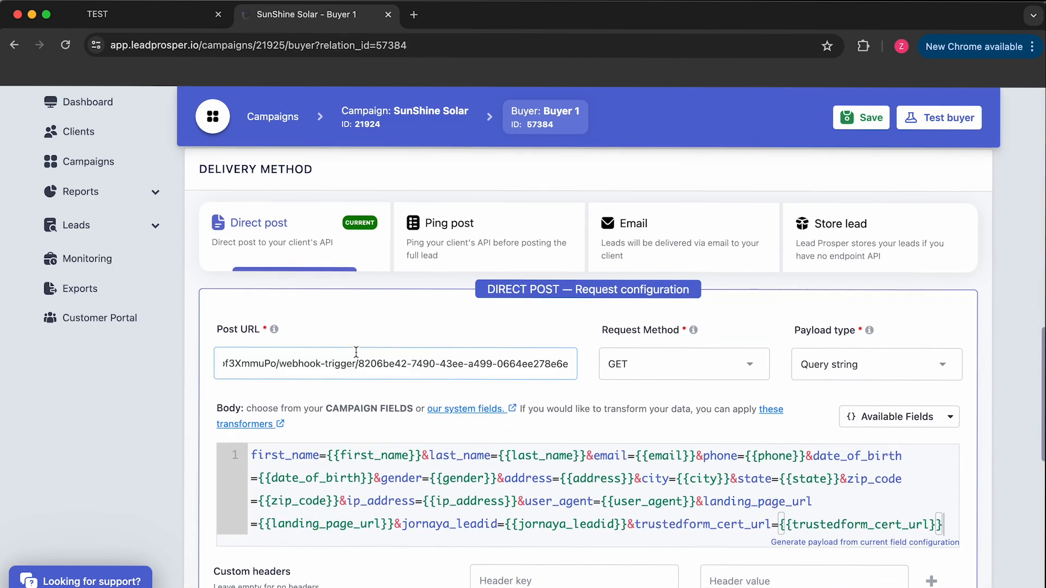
click(388, 324)
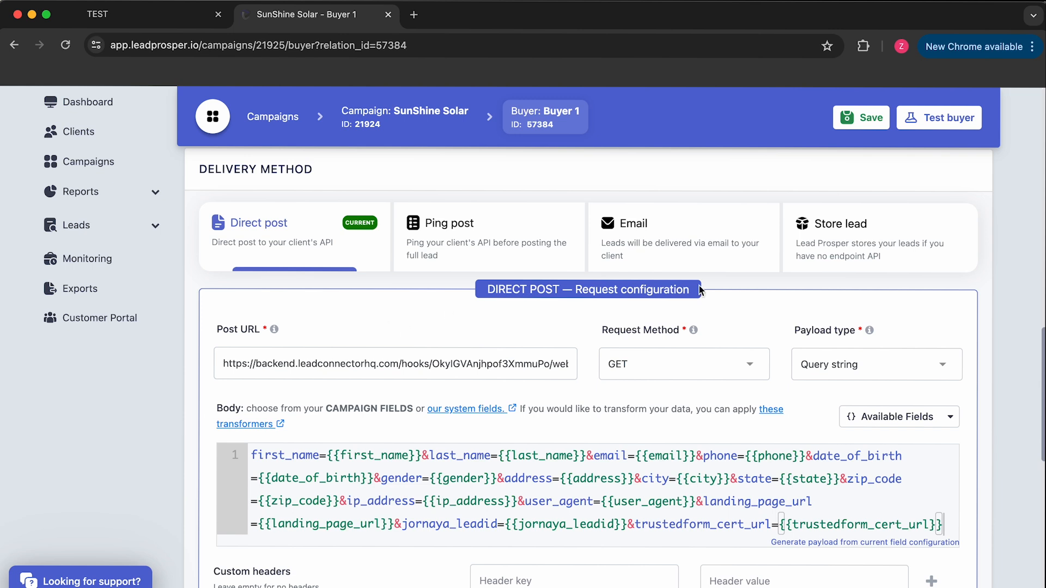
Set the direct post request method to POST and the payload type to Form, and review the request body
click(681, 365)
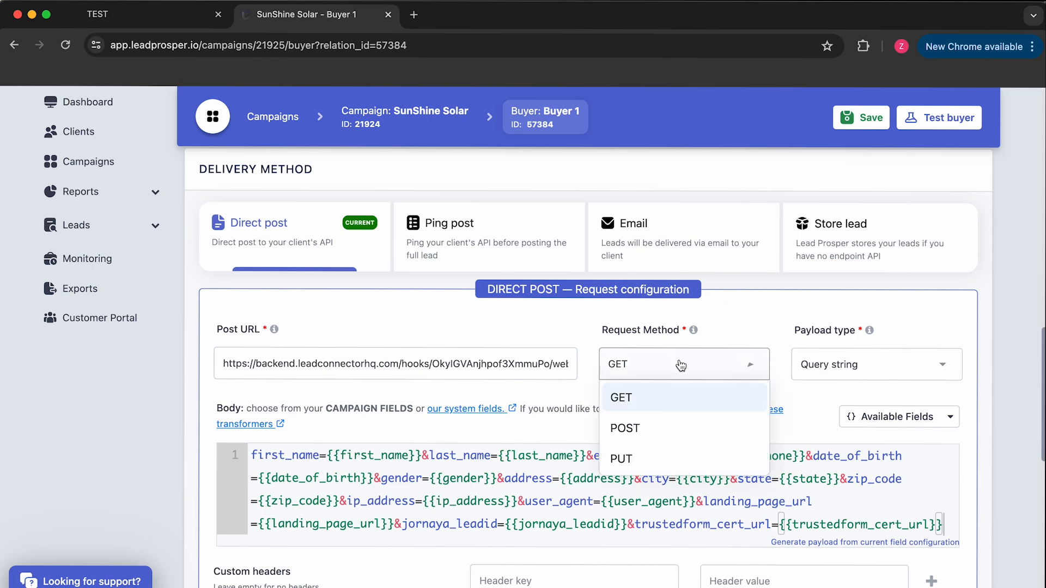
click(655, 426)
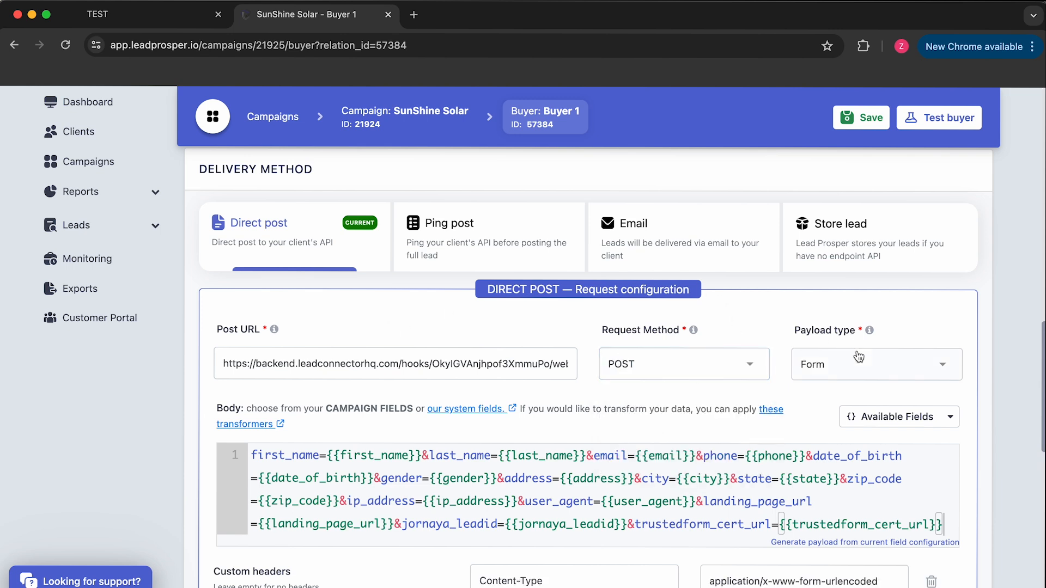
click(847, 373)
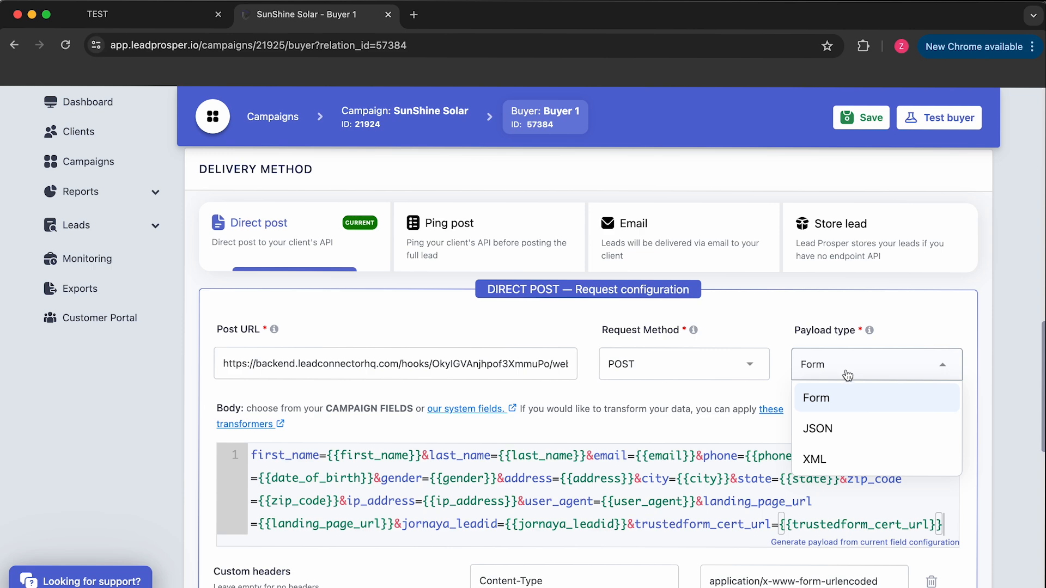
click(839, 397)
scroll(803, 480, down, 2)
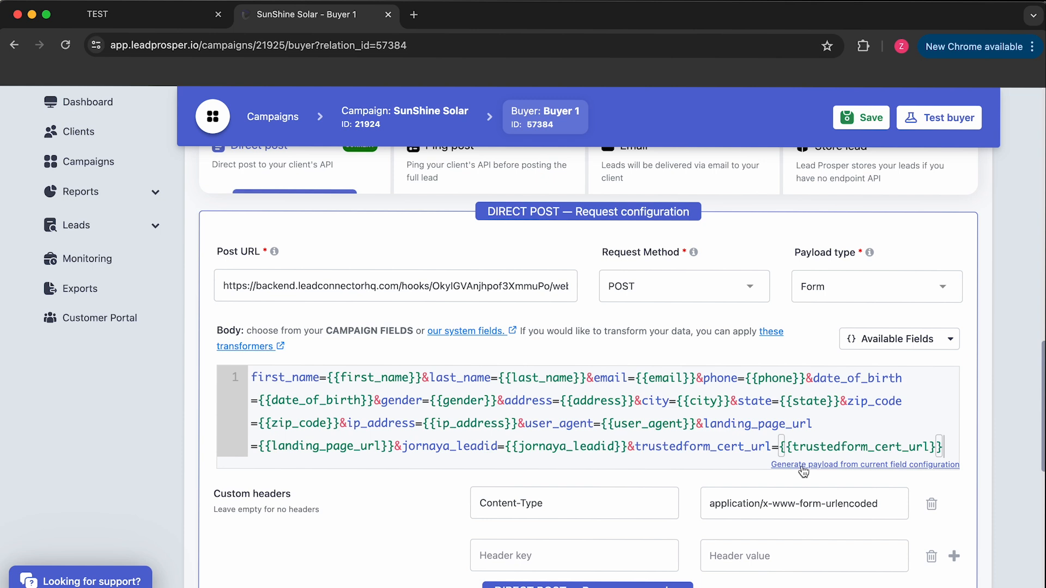
drag(573, 401, 683, 446)
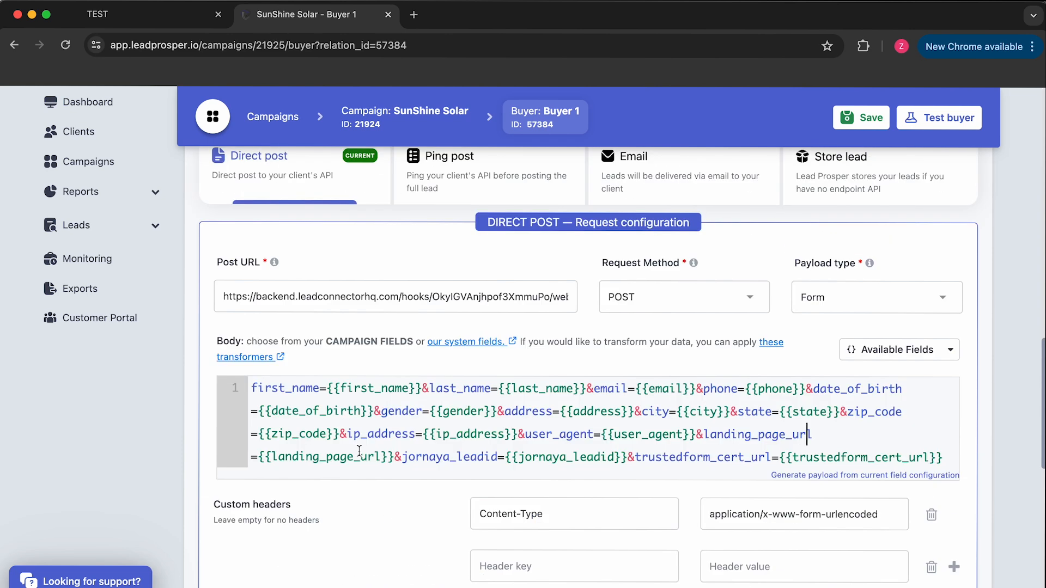
Set the accepted-lead response mapping to "key contains" with the key status and the value Success
scroll(359, 451, down, 3)
scroll(359, 451, down, 5)
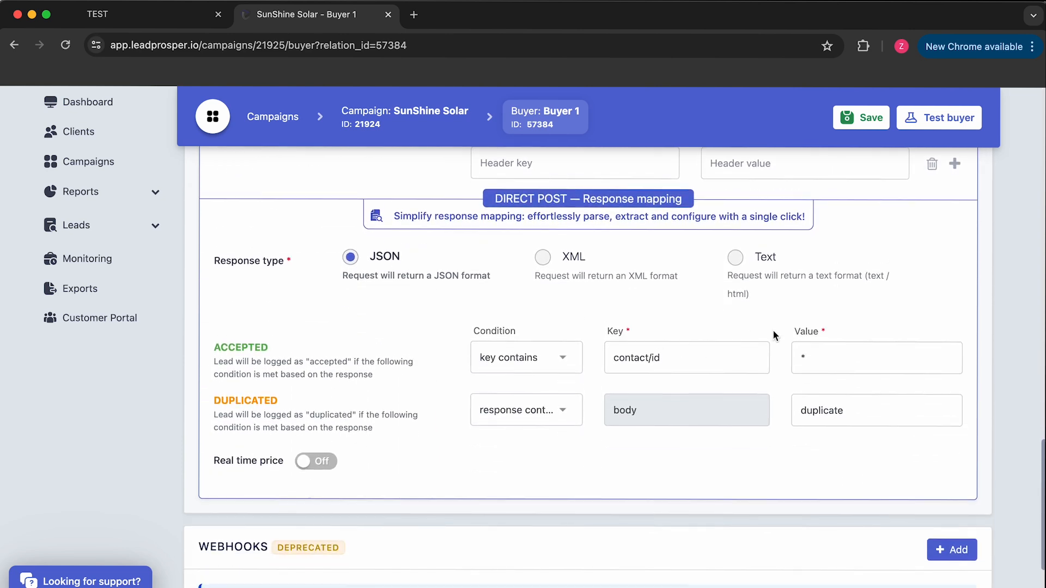
drag(209, 347, 936, 372)
click(427, 330)
click(517, 365)
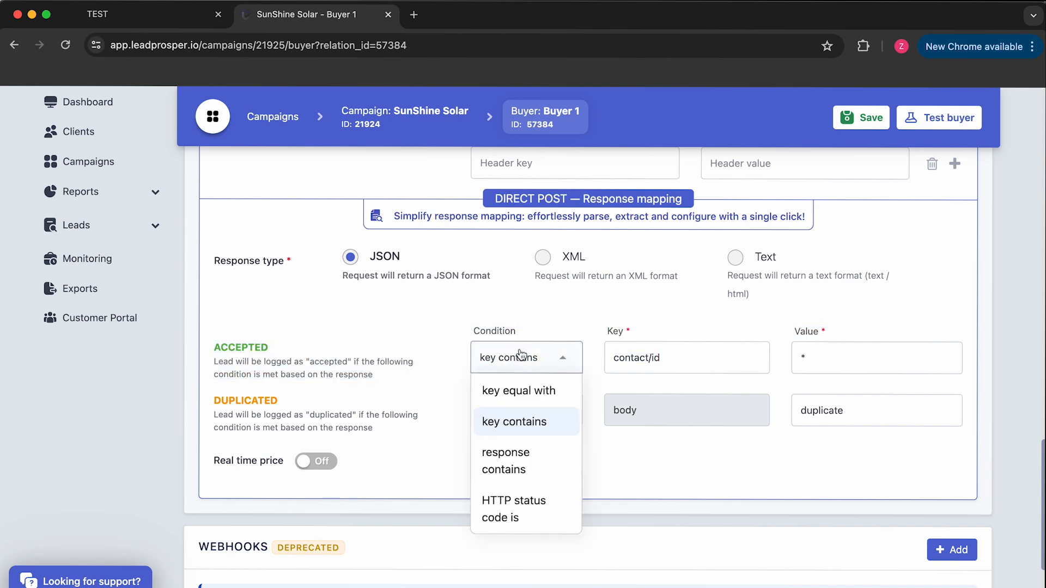
click(536, 422)
triple_click(689, 352)
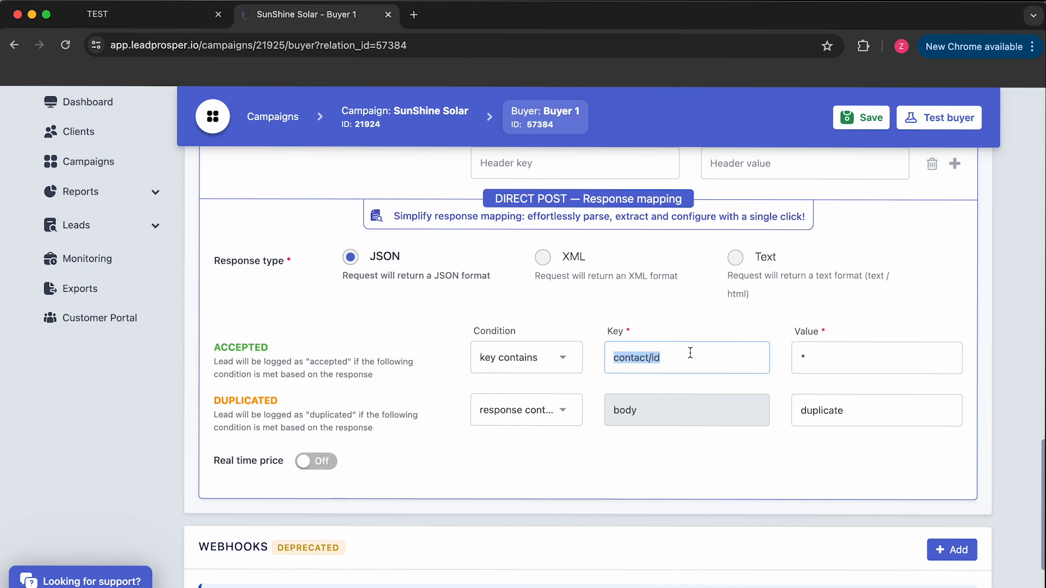
text(status)
double_click(822, 361)
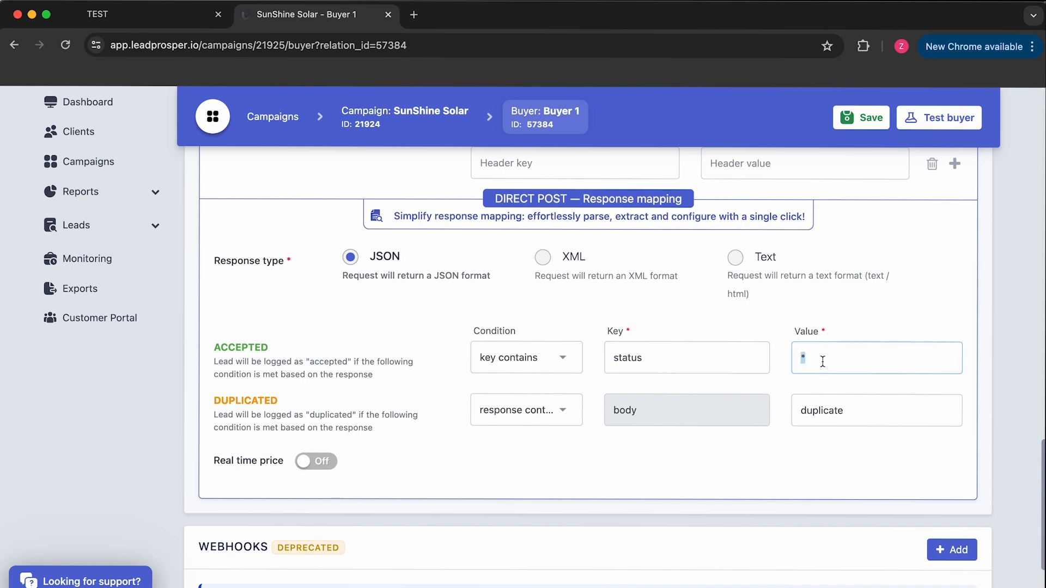
text(Success)
Choose "response contains" as the duplicated-lead condition, keeping duplicate as the value to match
scroll(211, 347, down, 2)
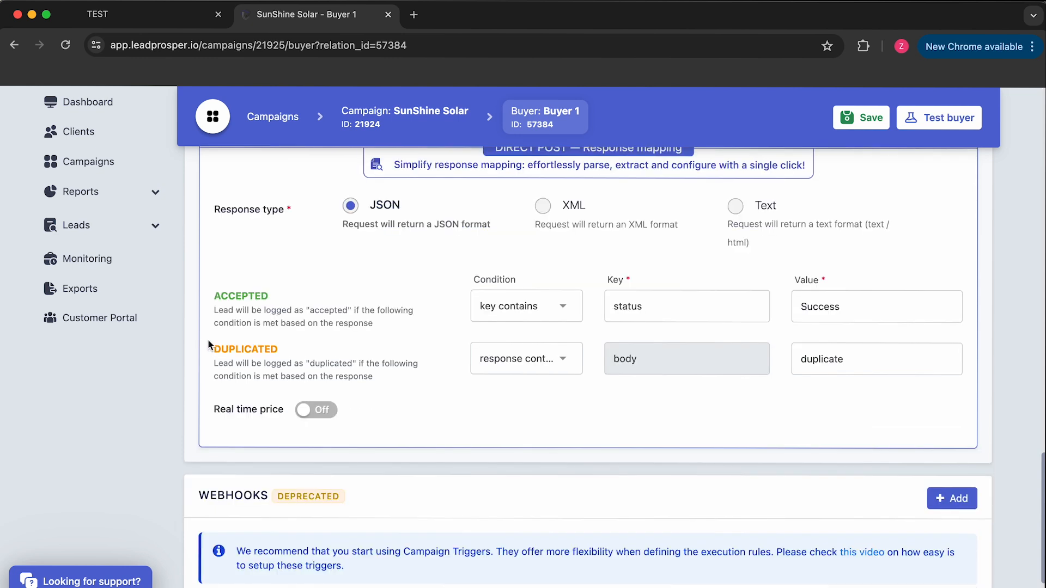
drag(210, 345, 717, 381)
click(497, 412)
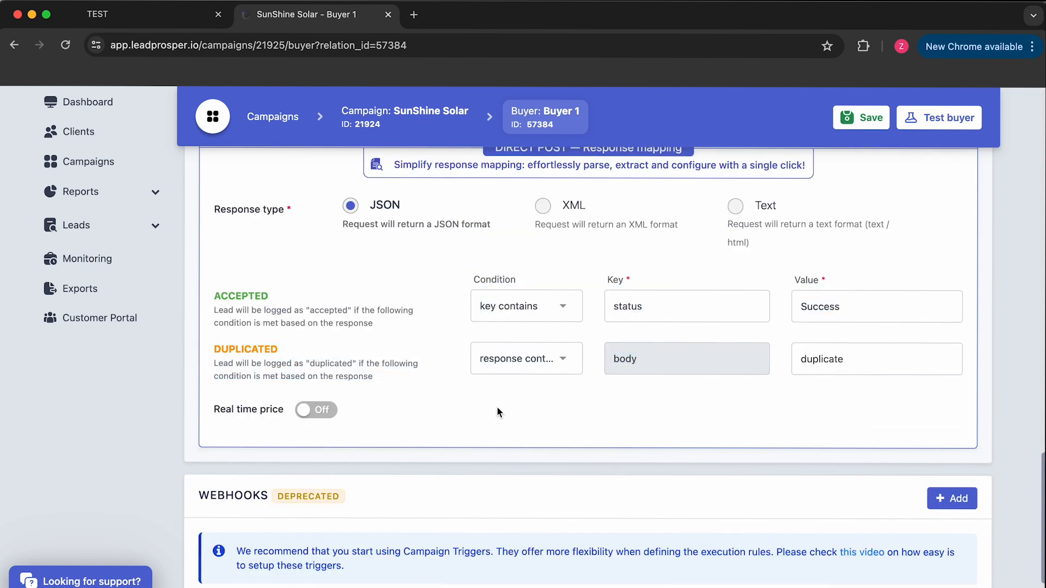
click(504, 360)
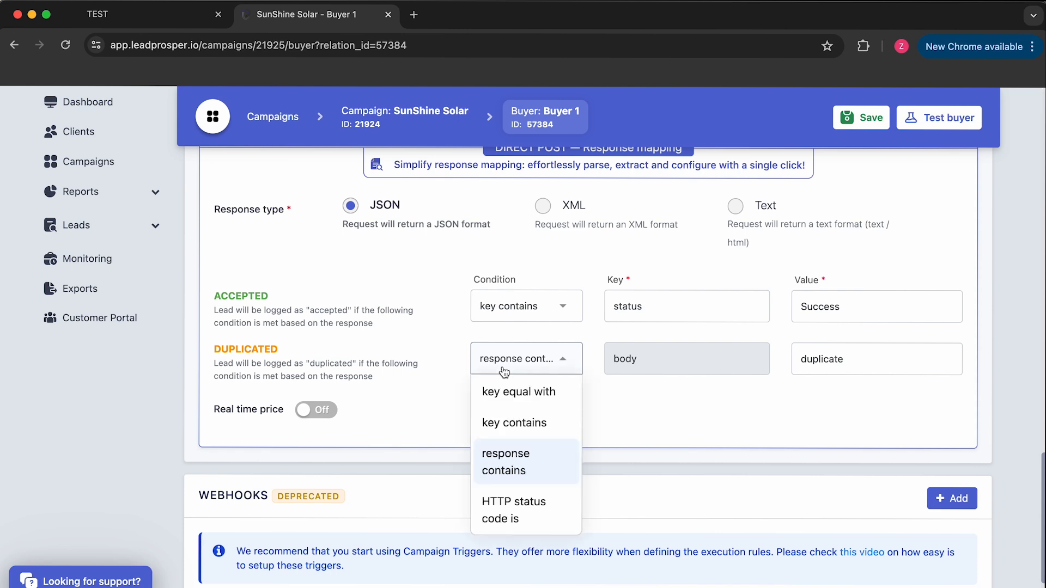
click(518, 464)
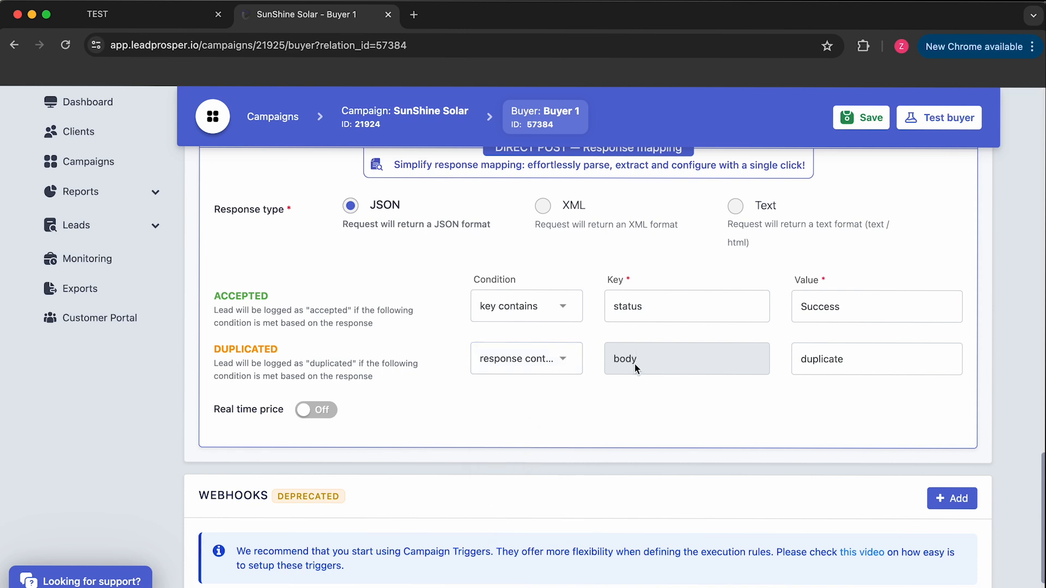
double_click(836, 369)
click(863, 364)
click(836, 407)
scroll(836, 407, up, 2)
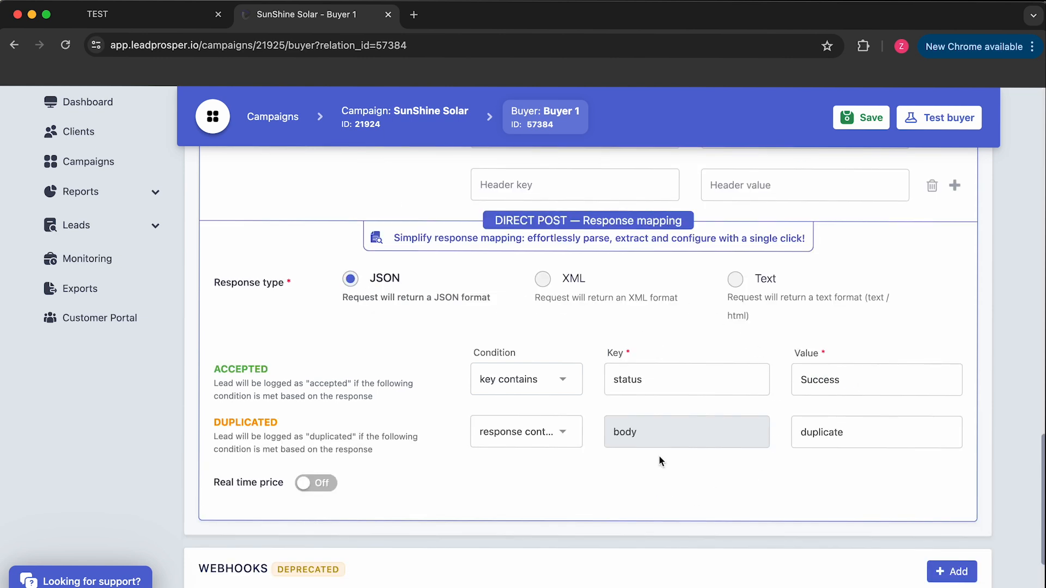
Save Buyer 1's delivery settings and send a test request to the buyer with the generated payload
click(859, 118)
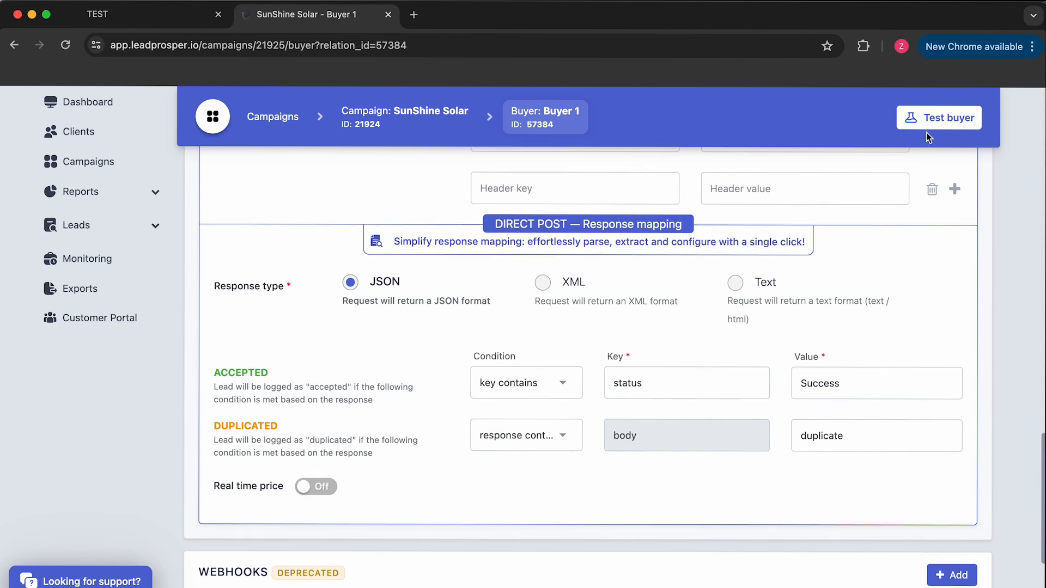
click(937, 121)
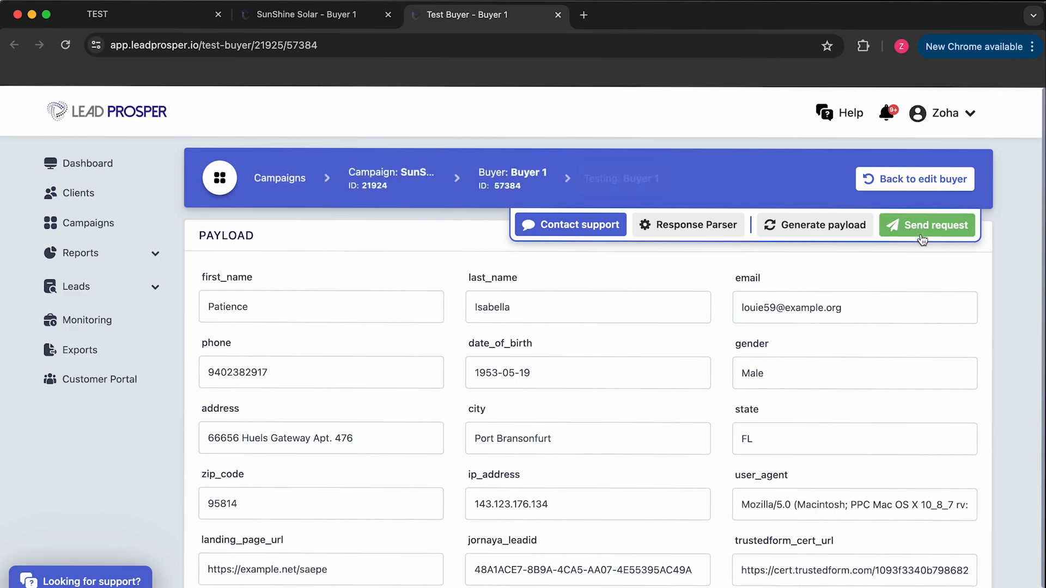
click(921, 225)
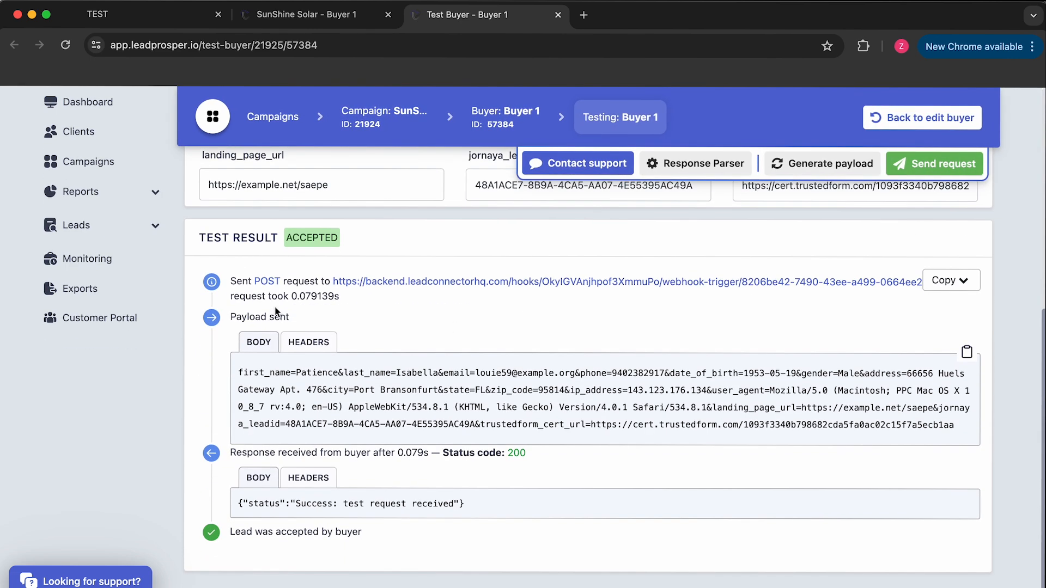
Examine the test result status of the request sent to Buyer 1
drag(200, 238, 354, 252)
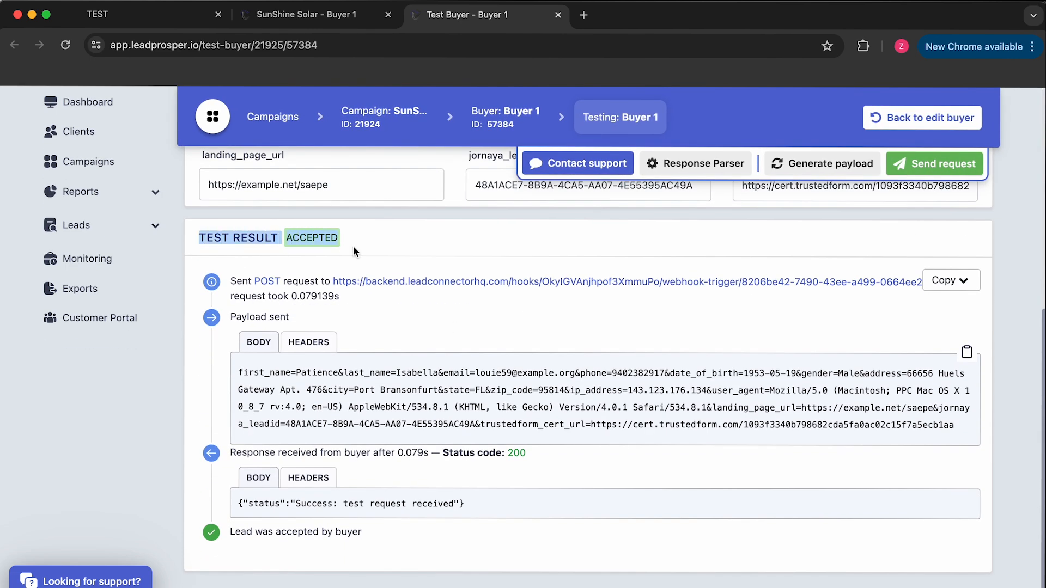
drag(200, 238, 333, 249)
click(380, 249)
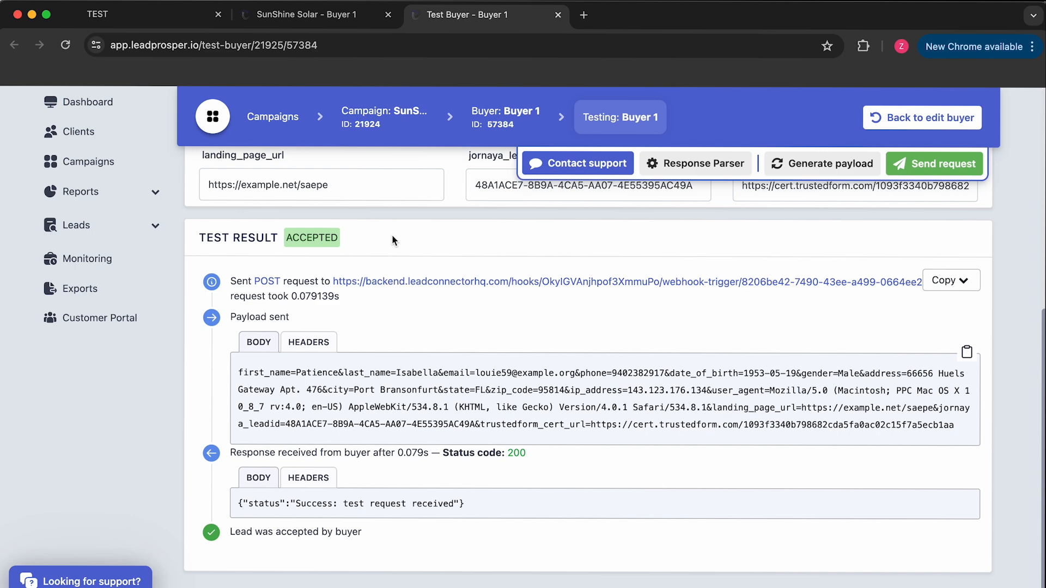
key(super+1)
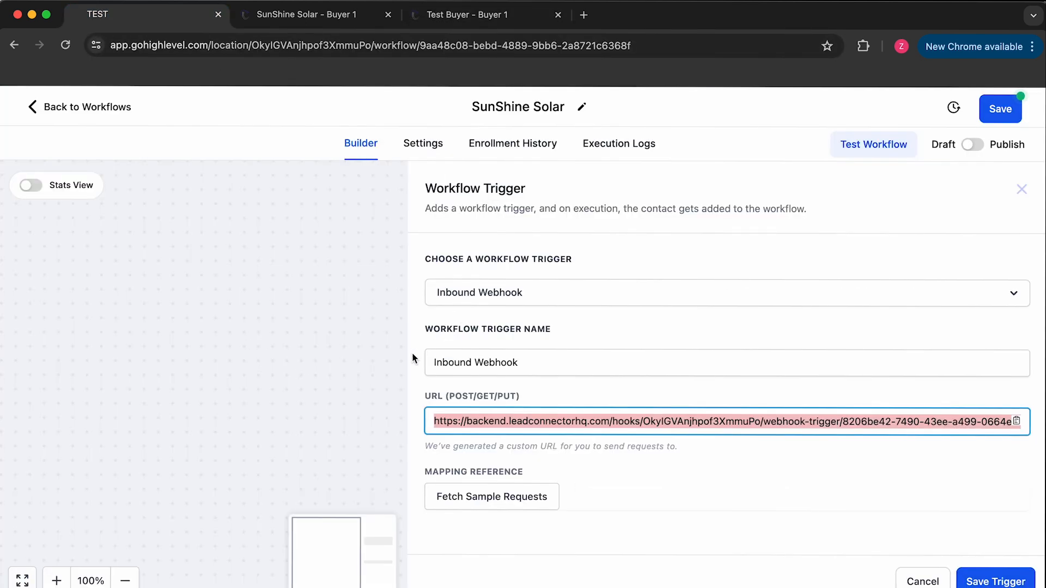
click(519, 507)
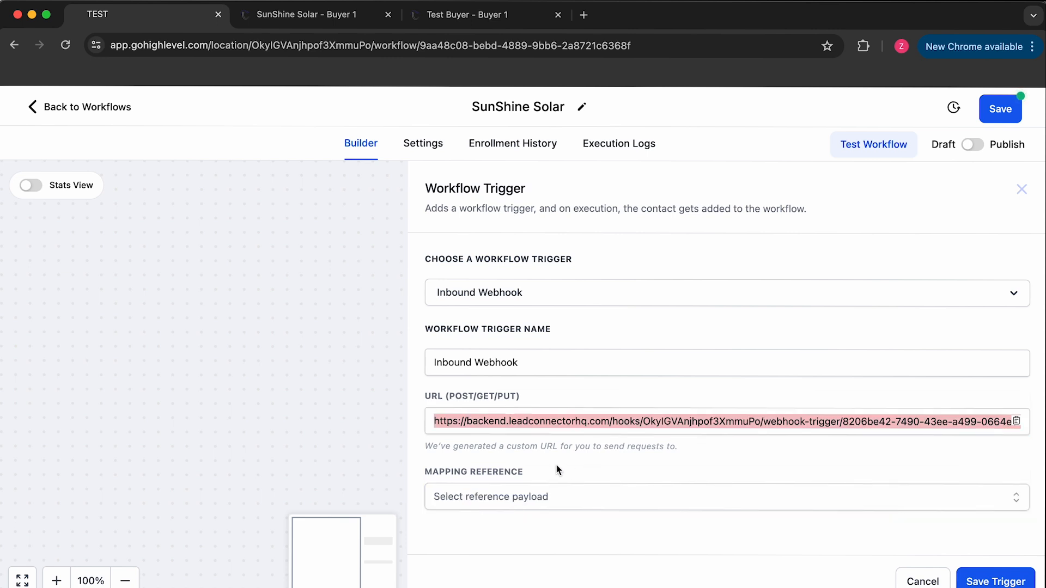
click(563, 500)
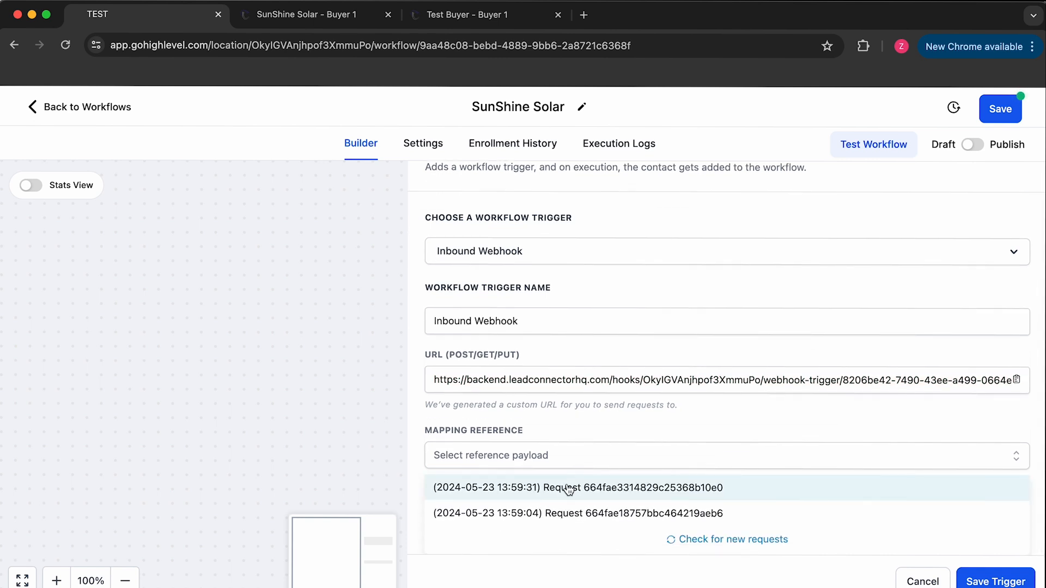
click(567, 489)
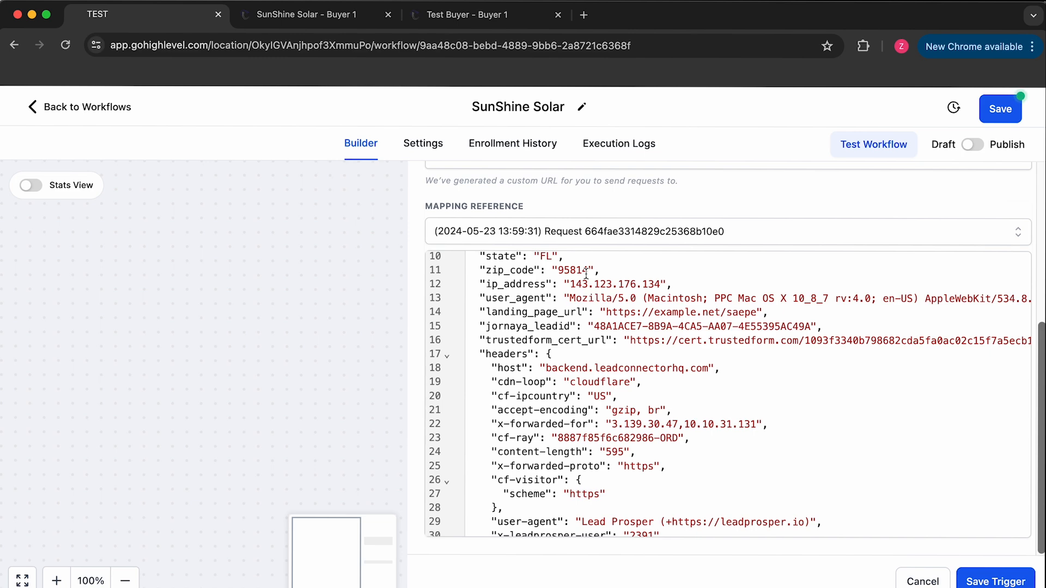
scroll(585, 272, up, 5)
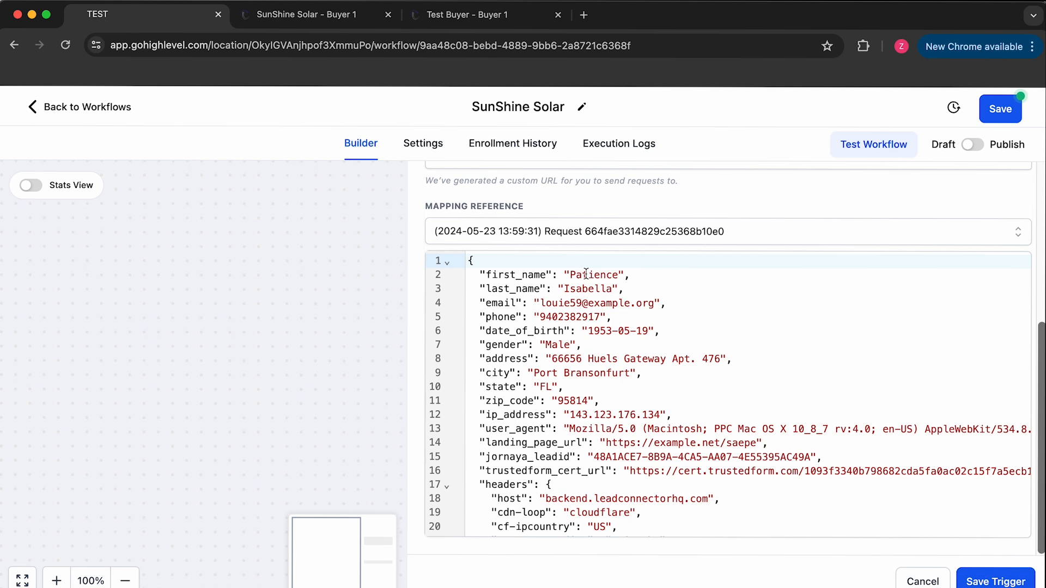
click(580, 343)
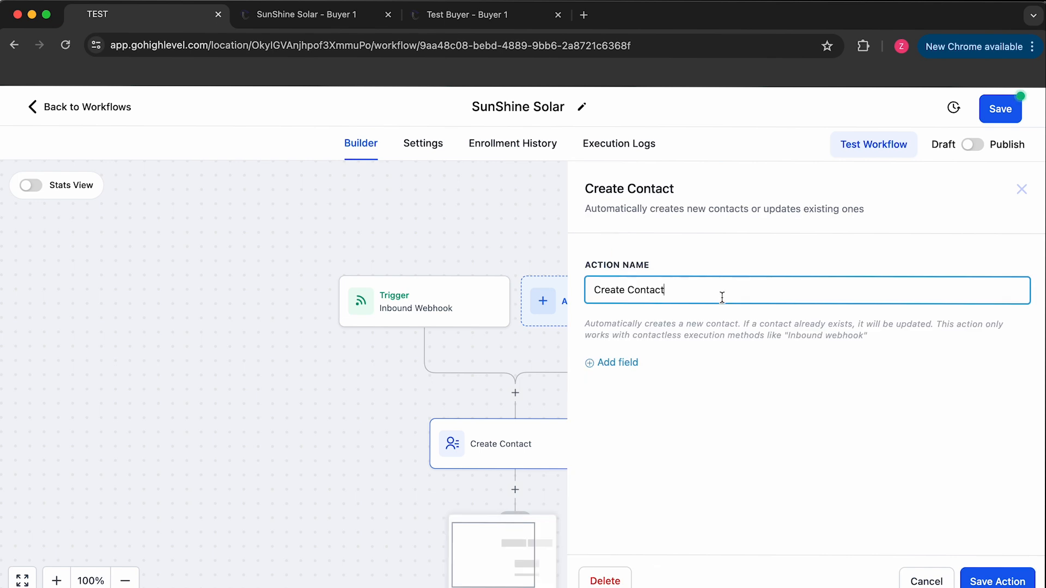
Add a First Name field to the Create Contact action and map it to the inbound webhook's First_name value
click(622, 368)
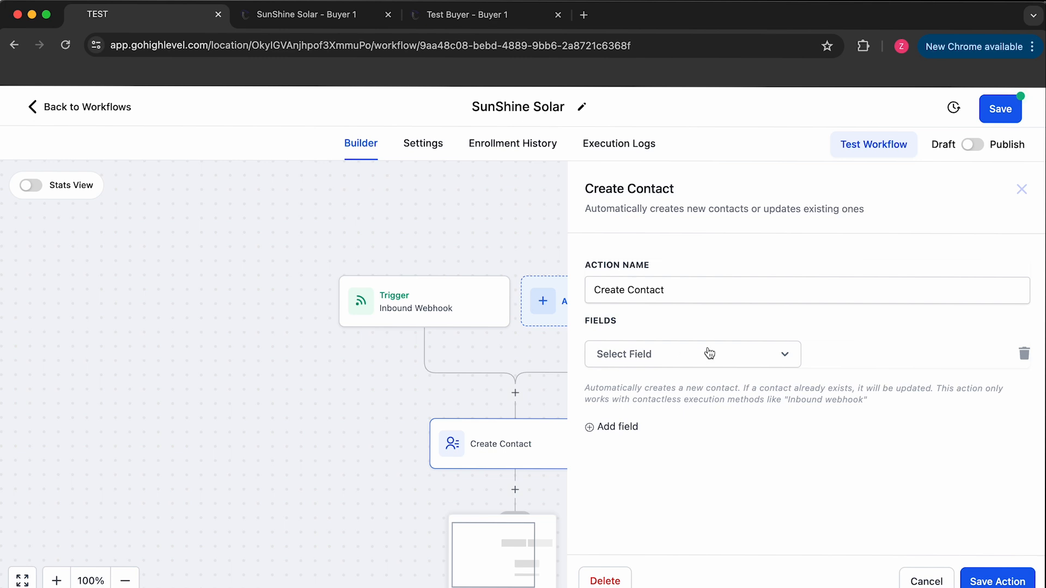
click(722, 360)
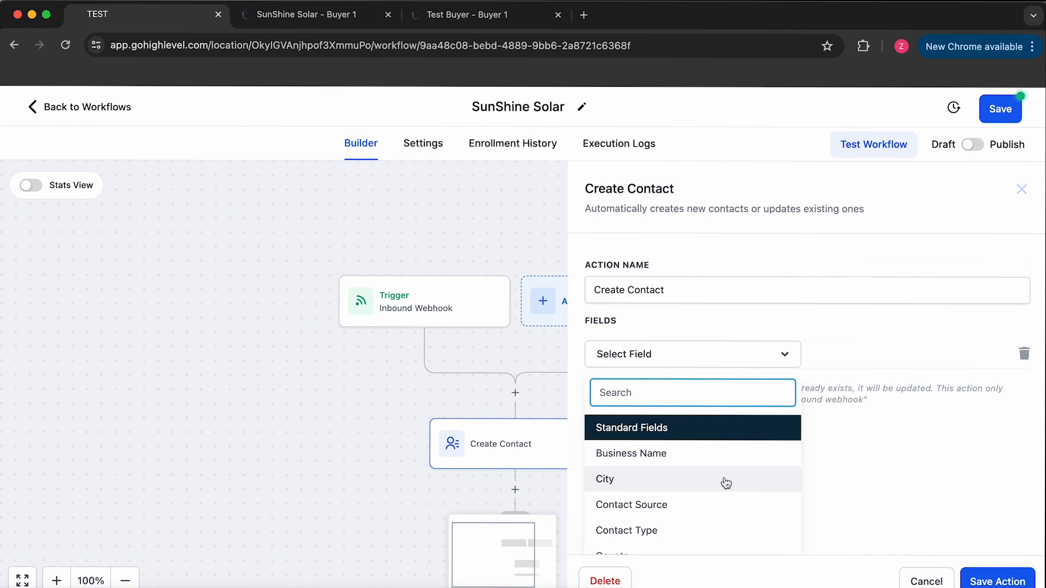
scroll(725, 482, down, 5)
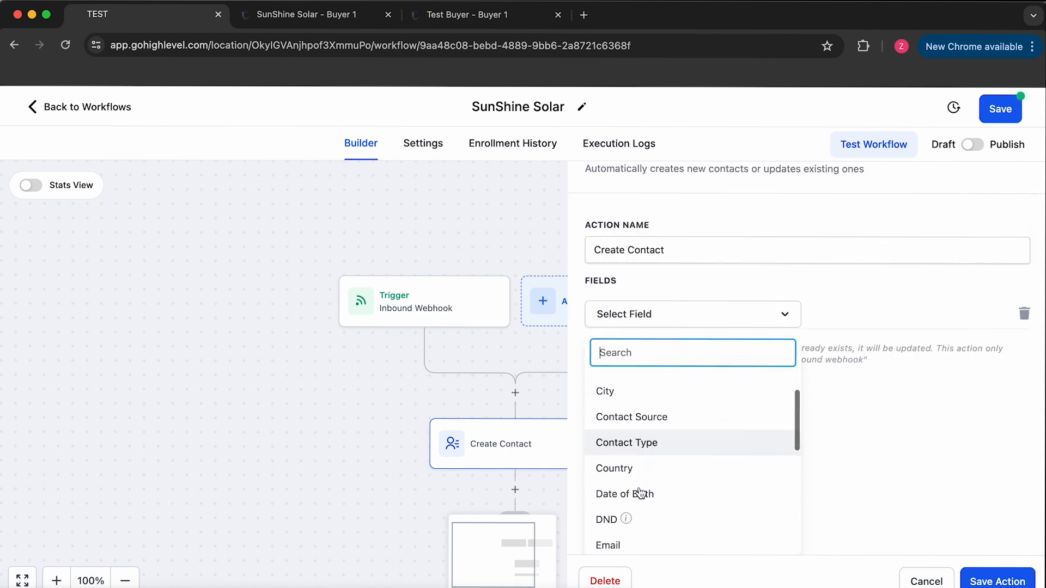
click(656, 436)
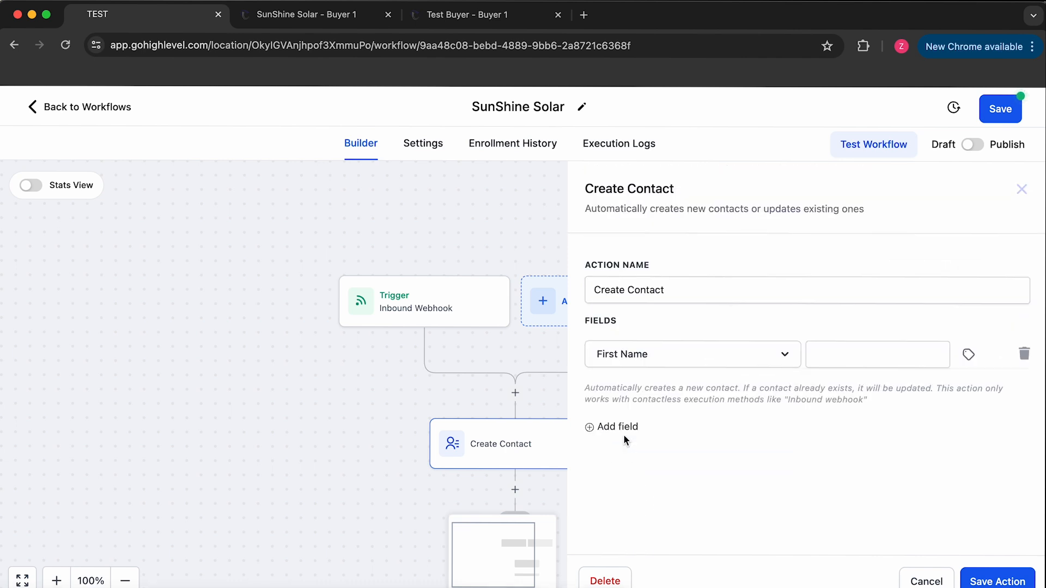
click(969, 355)
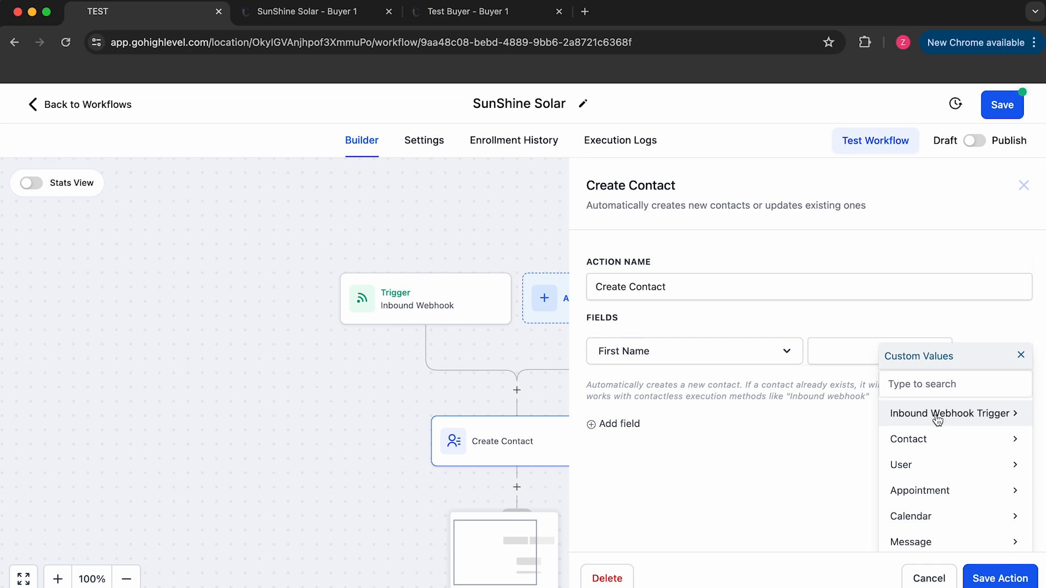
click(938, 417)
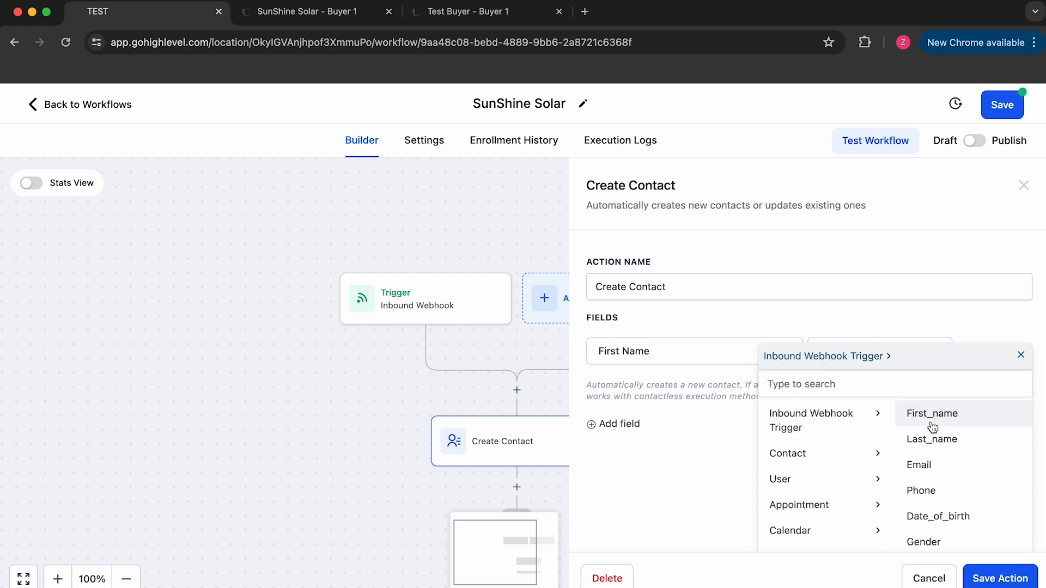
click(933, 427)
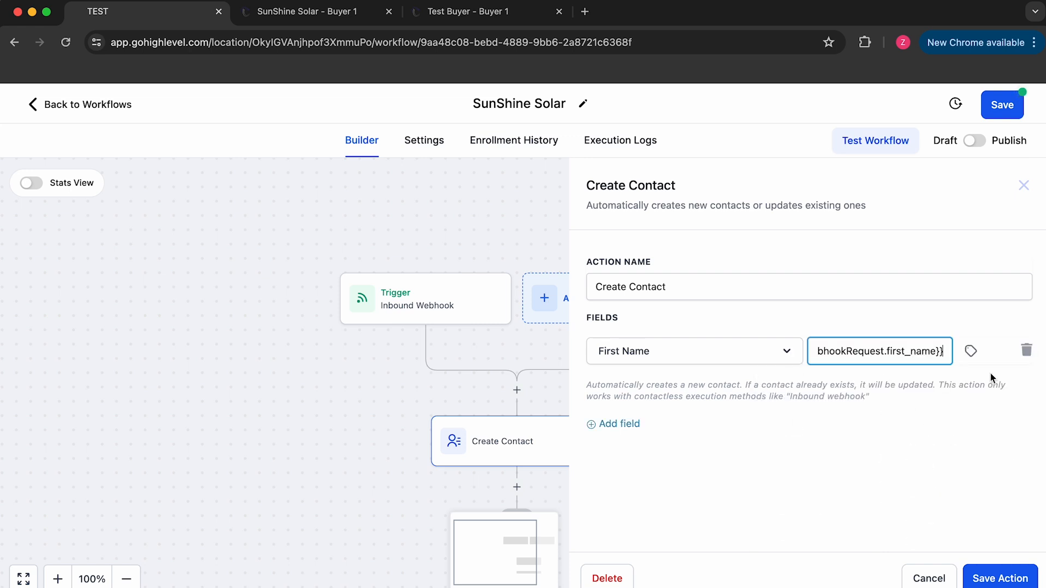
Add a Last Name field to the contact action and map it to the inbound webhook's Last_name value
click(622, 424)
scroll(670, 490, up, 2)
click(666, 491)
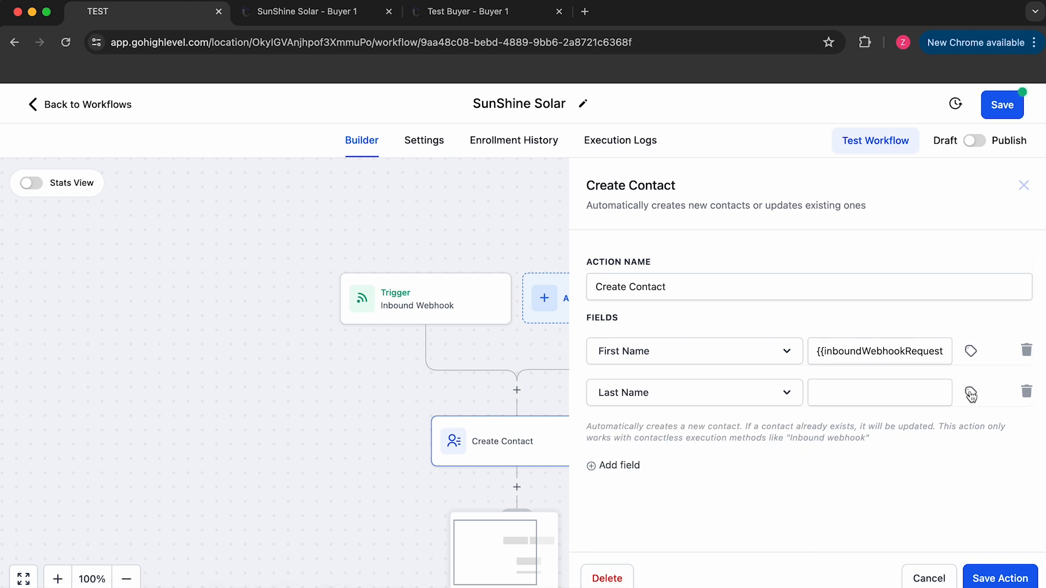
click(970, 392)
click(913, 460)
click(926, 480)
Add a Phone field to the contact action and map it to the inbound webhook's Phone value
click(620, 465)
click(659, 433)
scroll(691, 519, down, 3)
scroll(690, 519, down, 5)
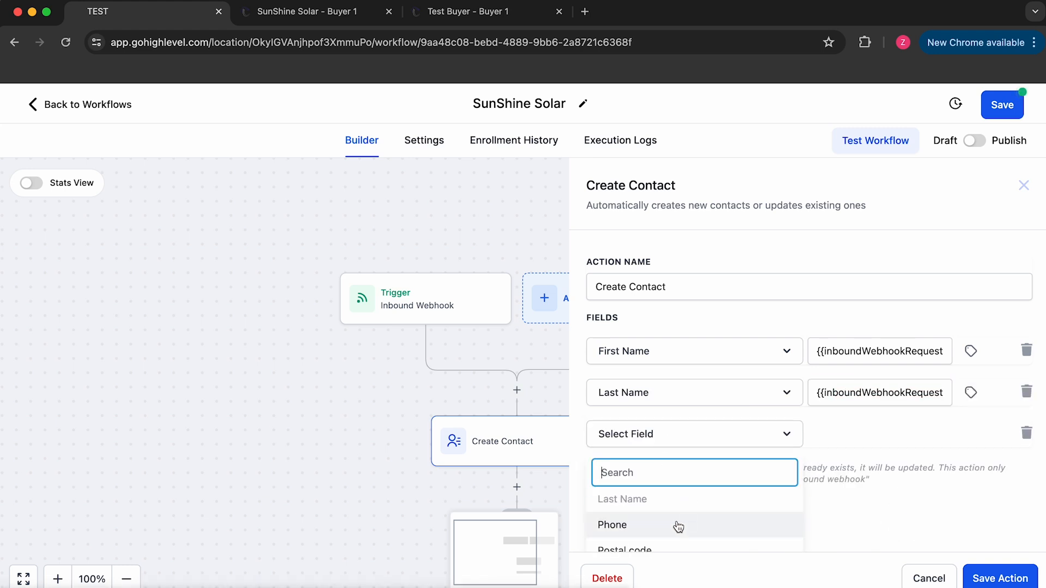
click(677, 525)
click(968, 436)
click(950, 495)
scroll(882, 507, down, 2)
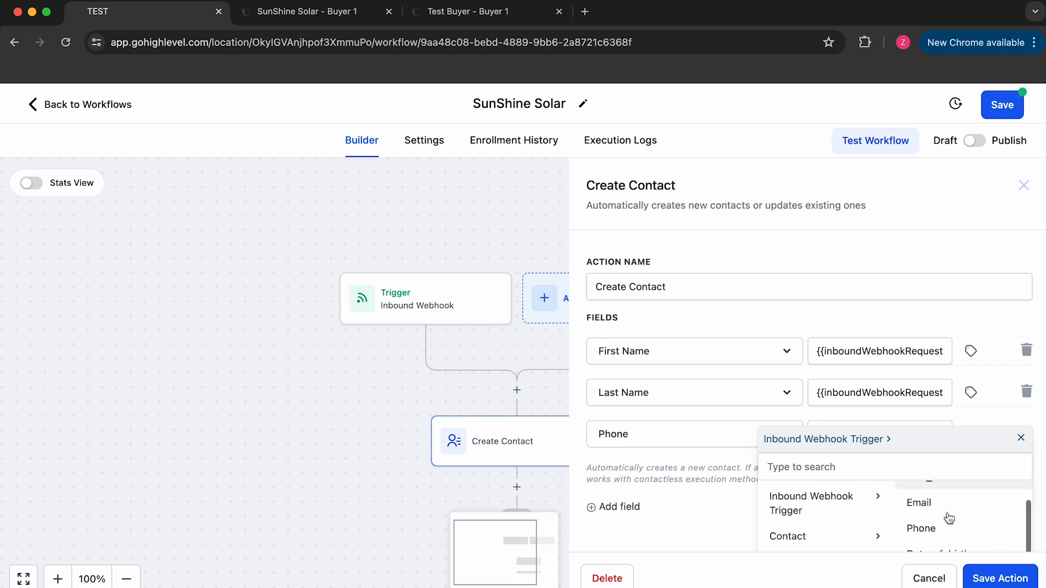
click(883, 526)
Add an Email field to the contact action and map it to the inbound webhook's Email value
click(617, 506)
scroll(691, 419, down, 1)
click(684, 447)
scroll(702, 480, down, 4)
click(649, 411)
click(971, 446)
click(939, 397)
click(945, 397)
Add another contact field row and browse the standard fields available for mapping
click(604, 518)
scroll(694, 464, down, 1)
click(693, 444)
scroll(697, 500, down, 4)
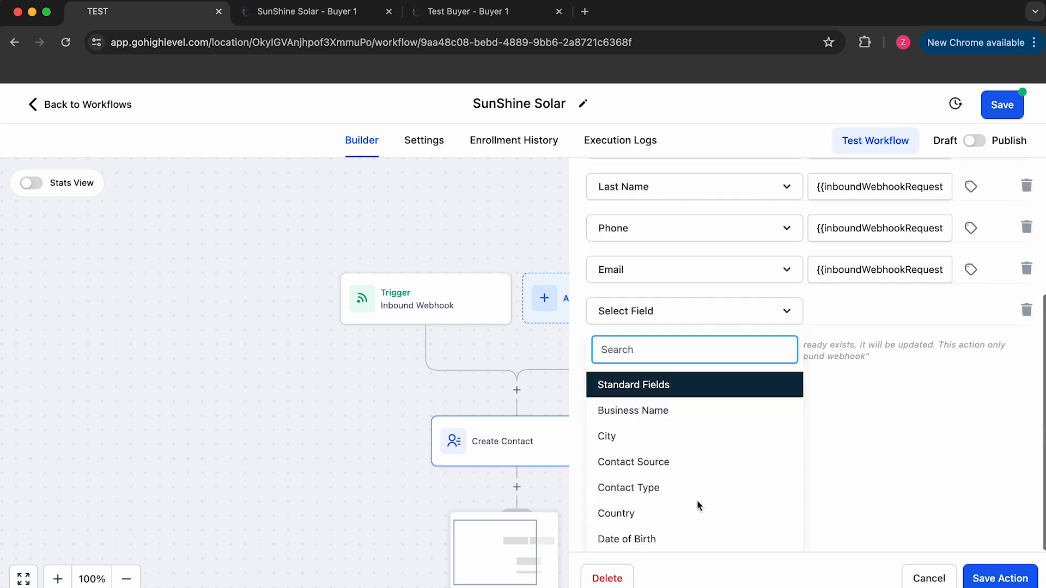
Save the Create Contact action, and publish and save the SunShine Solar workflow
click(999, 579)
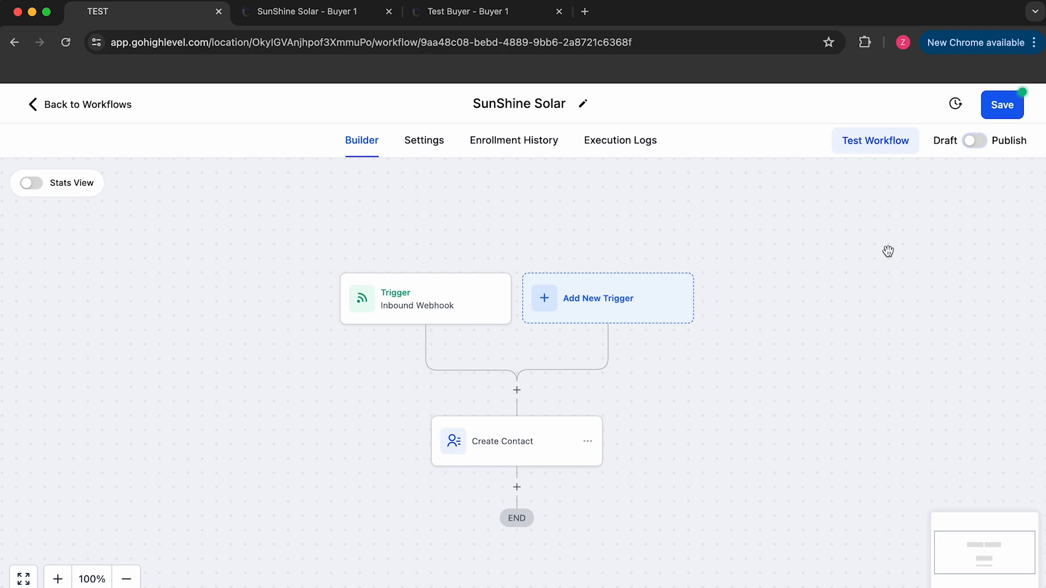
click(977, 144)
click(999, 116)
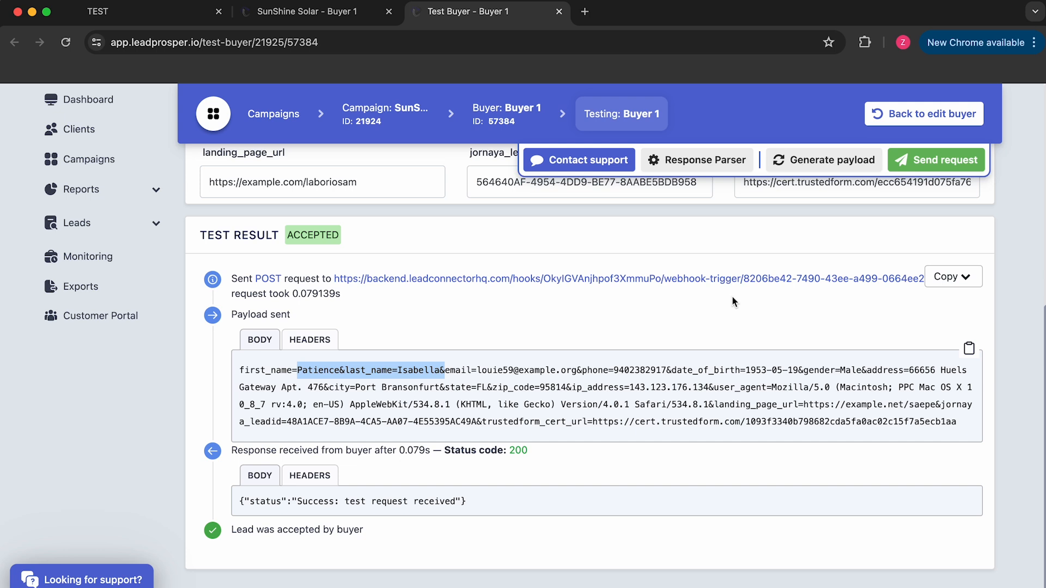
Generate a new test payload for Buyer 1 in Lead Prosper, send the request, and check the lead's name in the payload sent
click(851, 169)
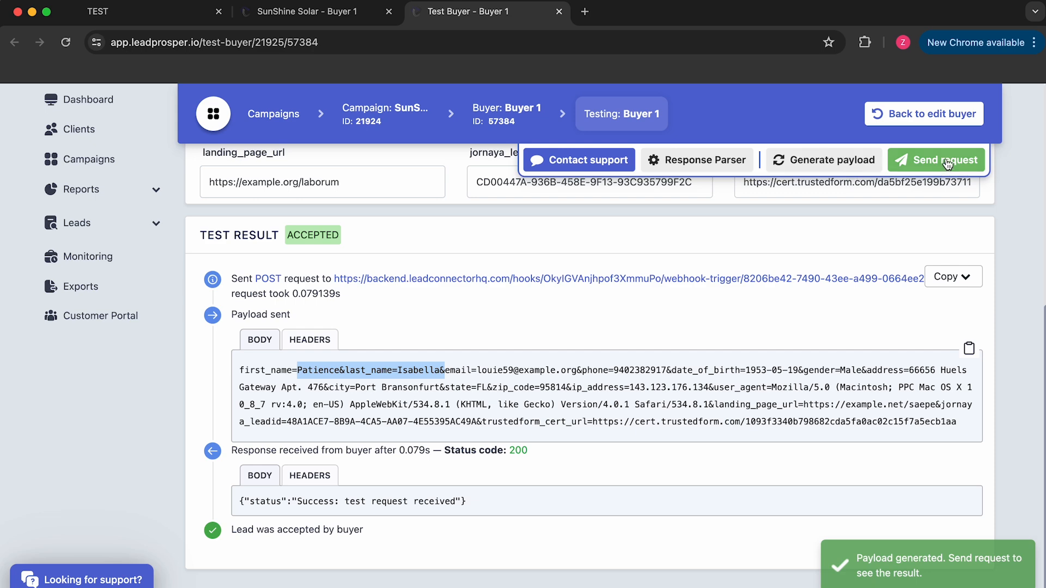
click(904, 161)
scroll(505, 237, down, 4)
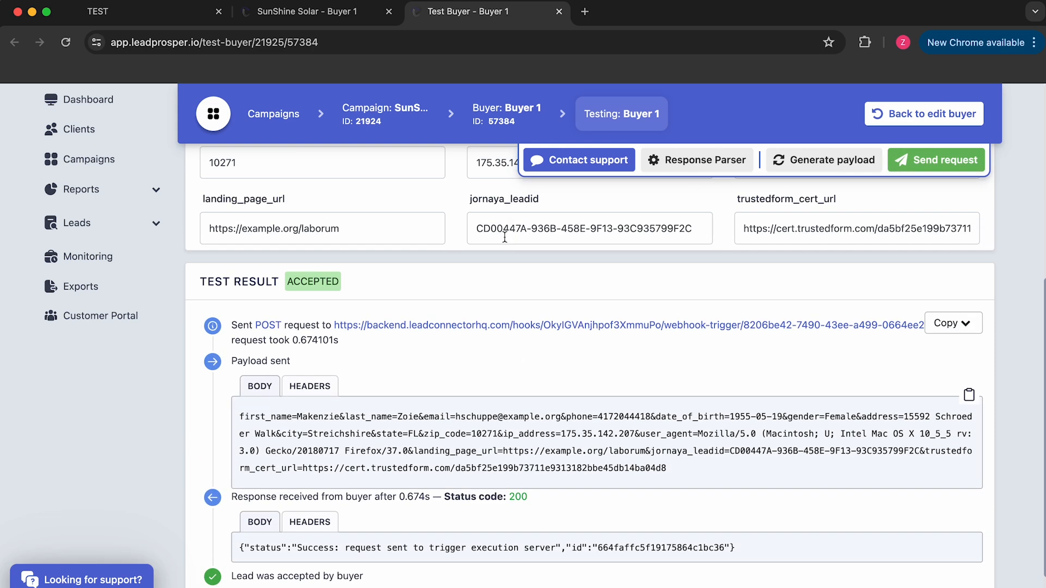
scroll(505, 237, down, 2)
drag(297, 370, 440, 371)
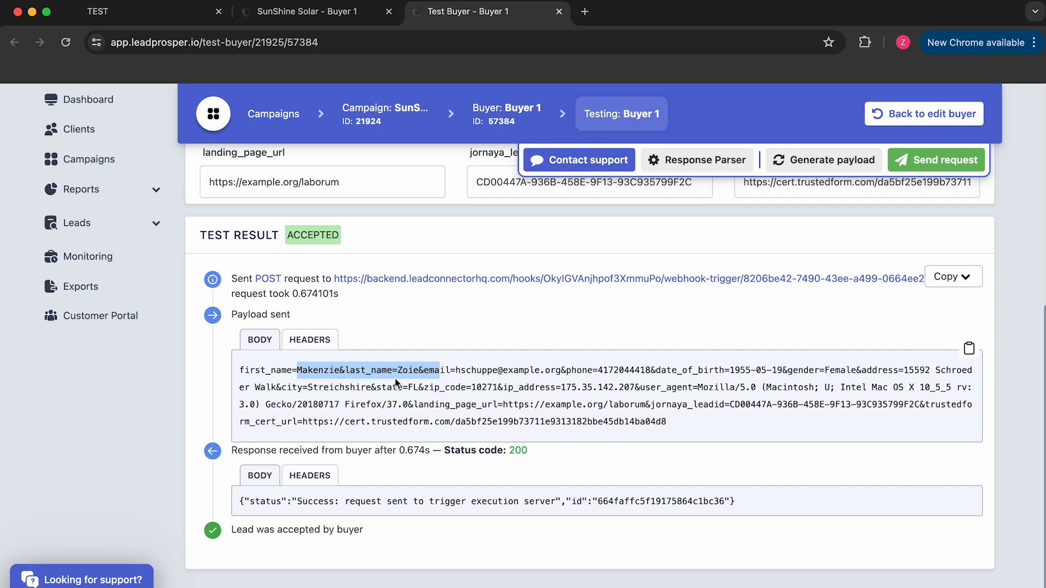
key(super+1)
click(394, 283)
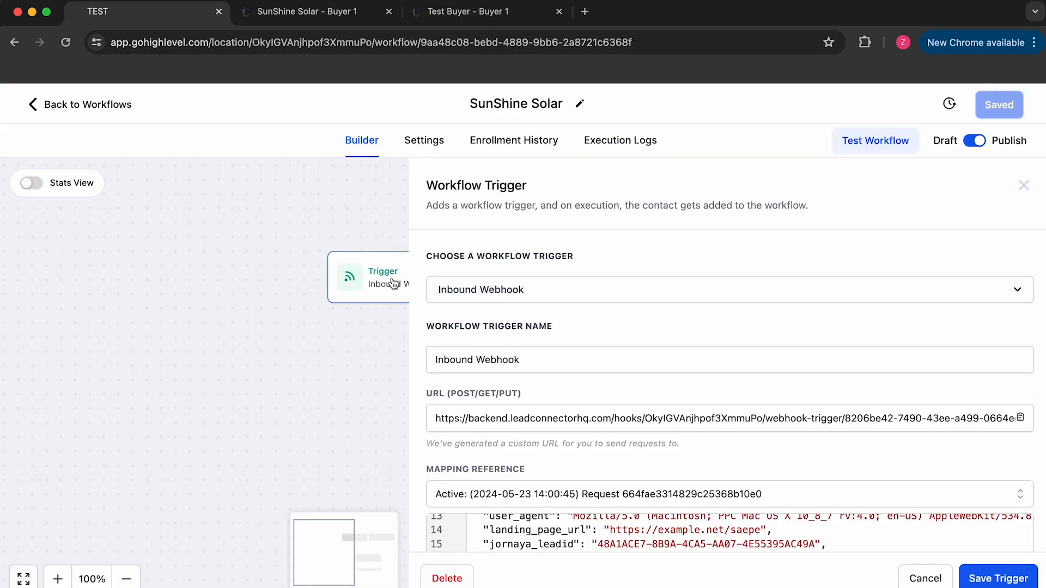
scroll(712, 342, down, 3)
click(709, 402)
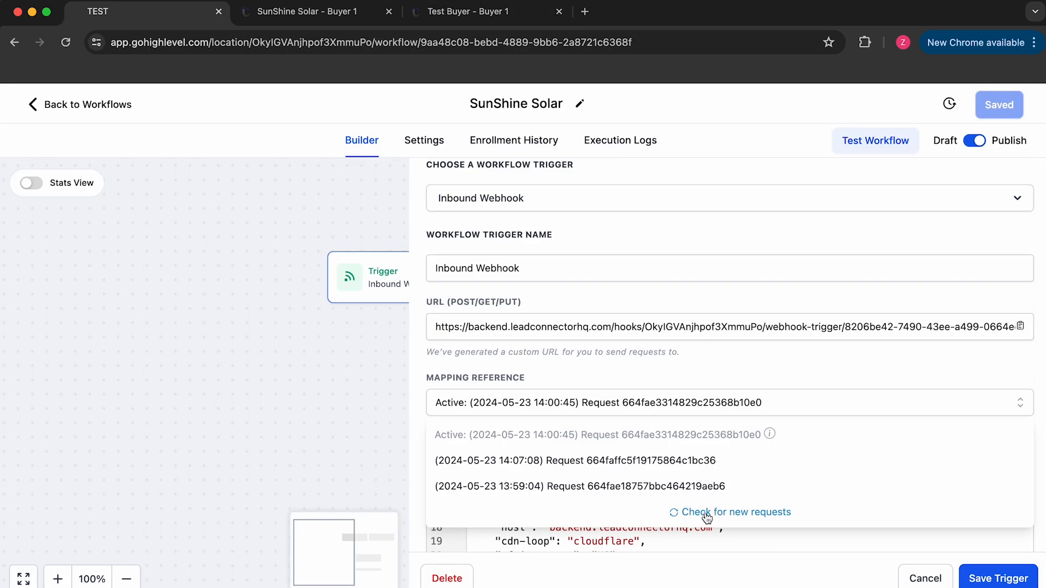
click(642, 461)
scroll(673, 283, down, 5)
scroll(665, 311, up, 5)
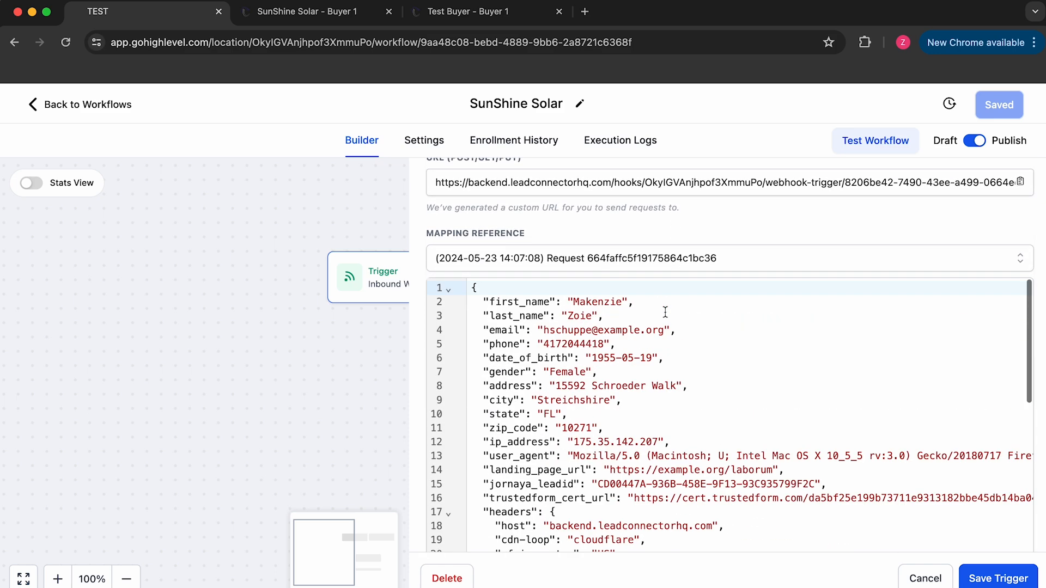
Compare the payload with the Lead Prosper test result, and save the trigger and the HighLevel workflow
click(486, 13)
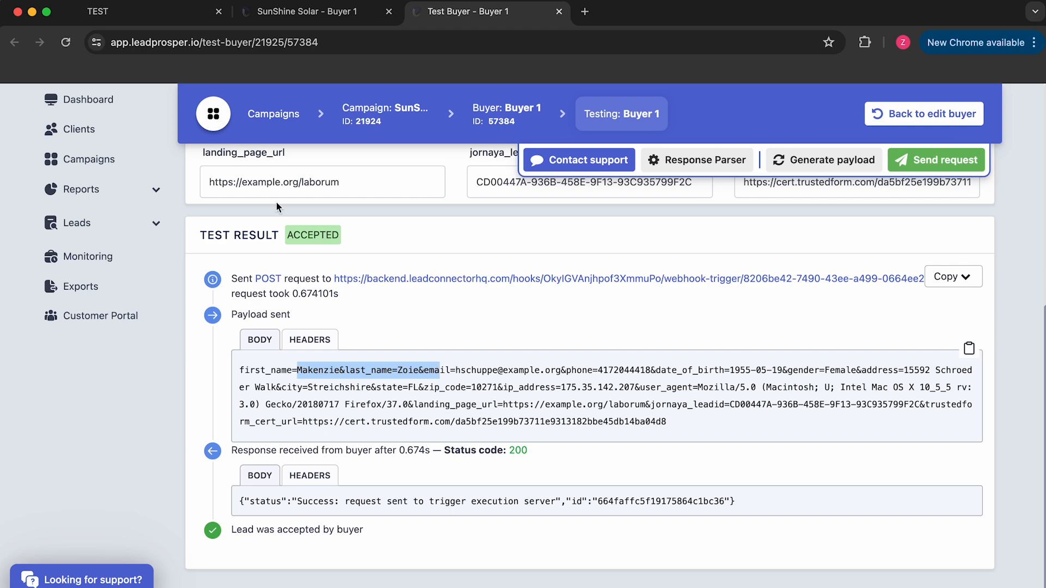
click(146, 15)
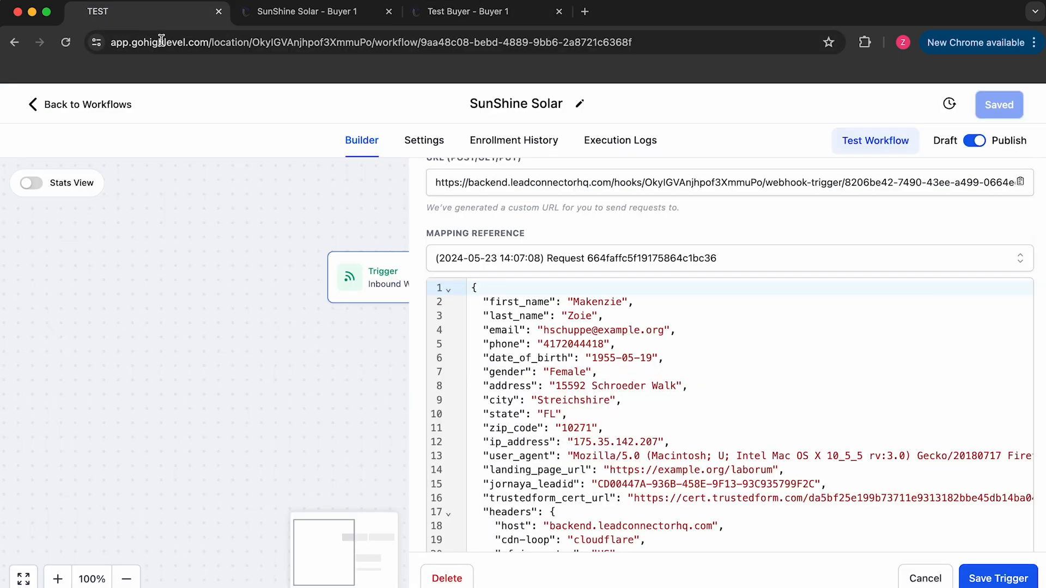
click(998, 579)
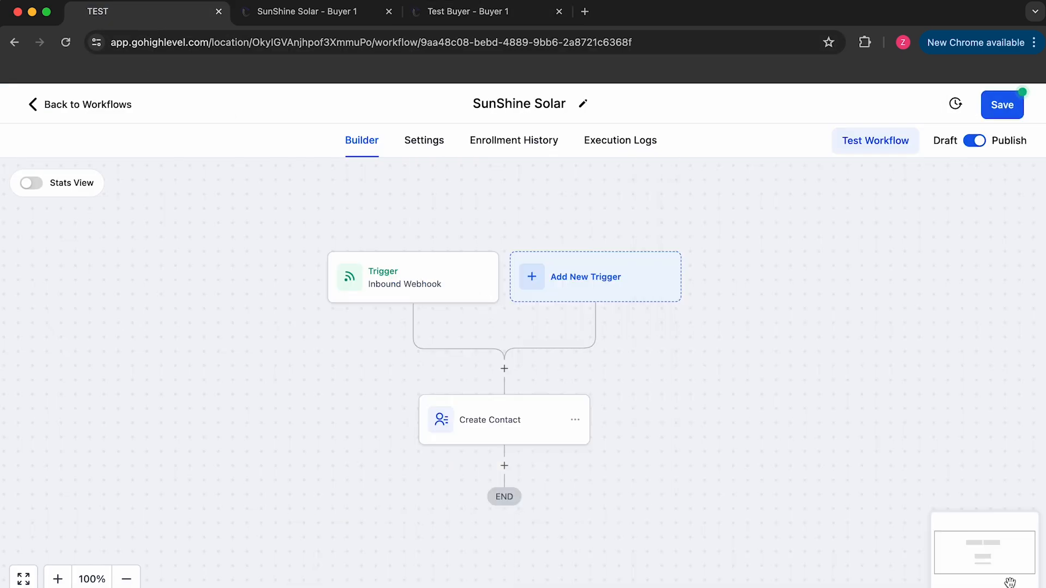
click(1005, 108)
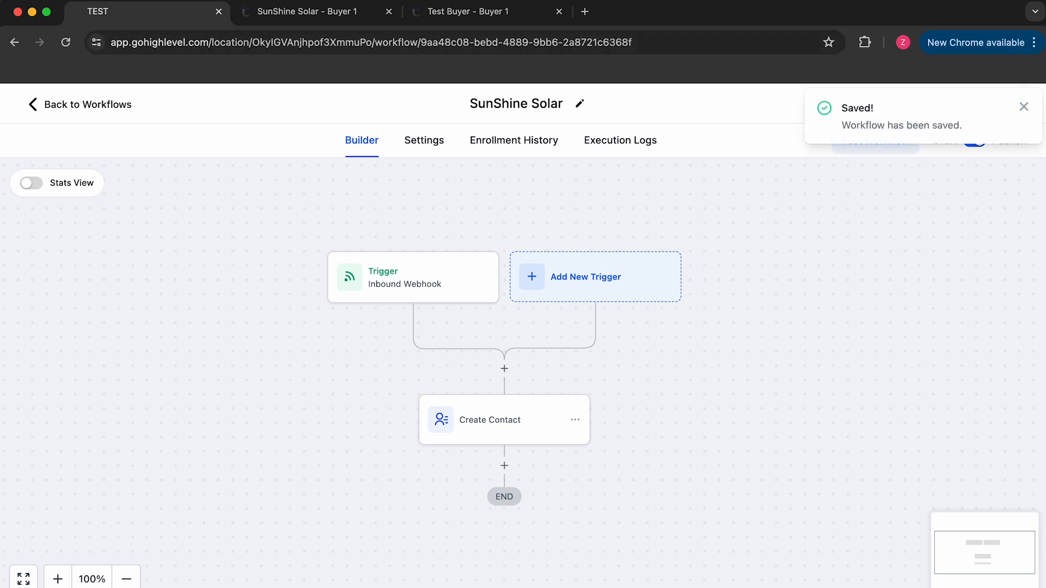
Add a Send Email action after Create Contact and look over its settings
drag(659, 391, 670, 373)
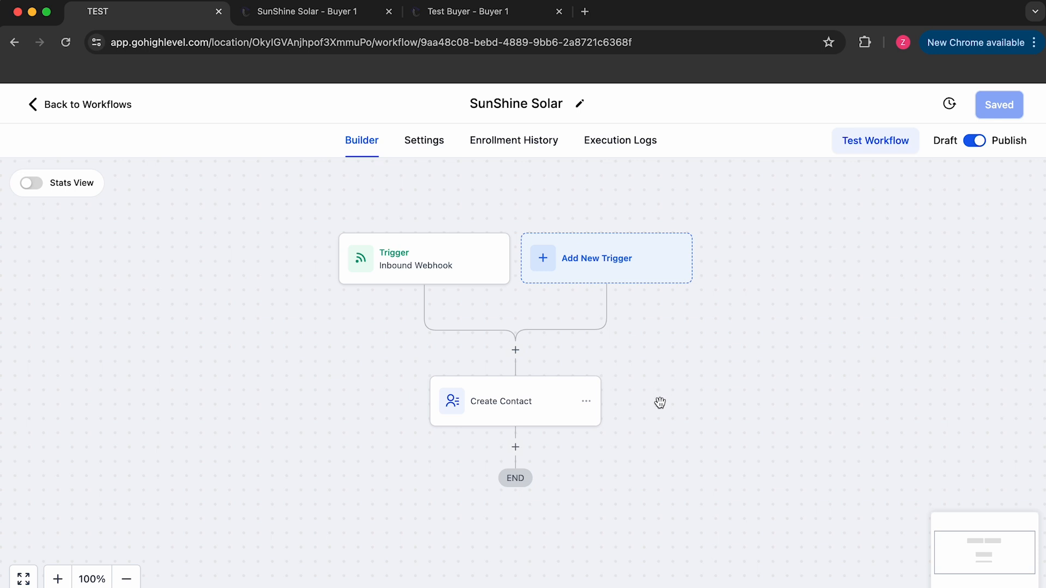
click(546, 420)
click(475, 480)
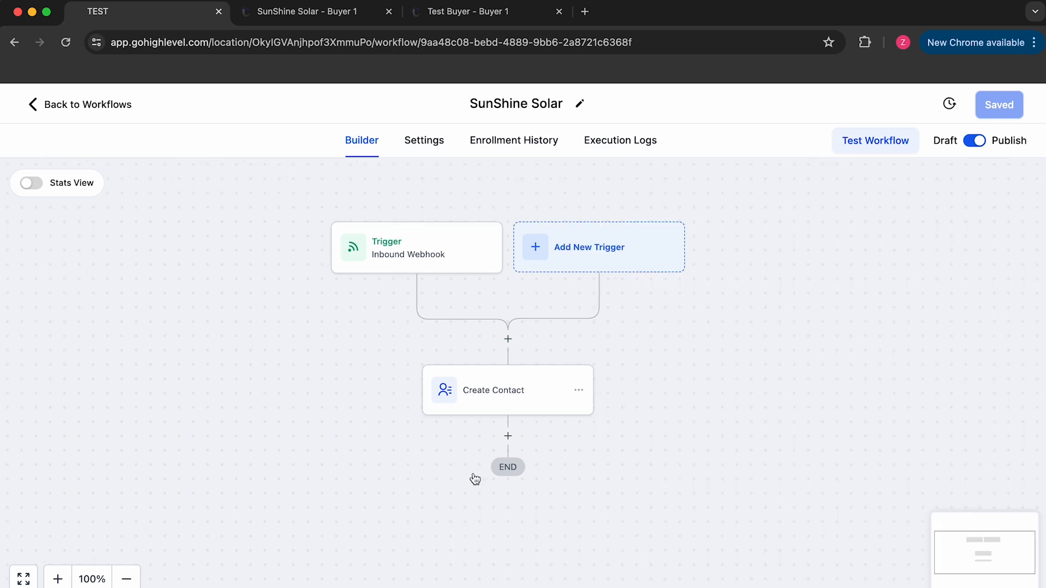
click(508, 436)
scroll(822, 491, down, 1)
scroll(825, 489, down, 4)
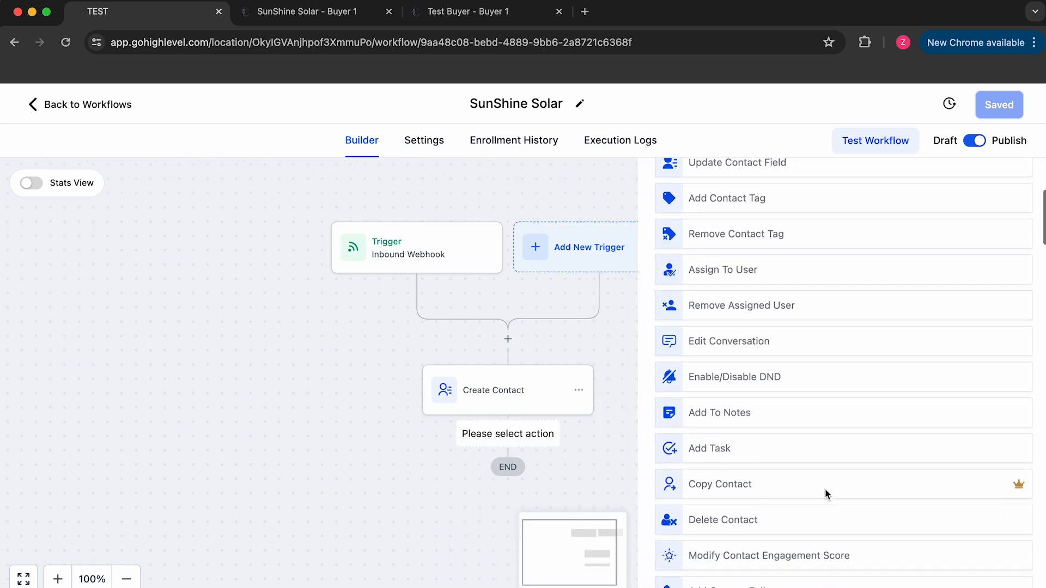
scroll(814, 434, down, 5)
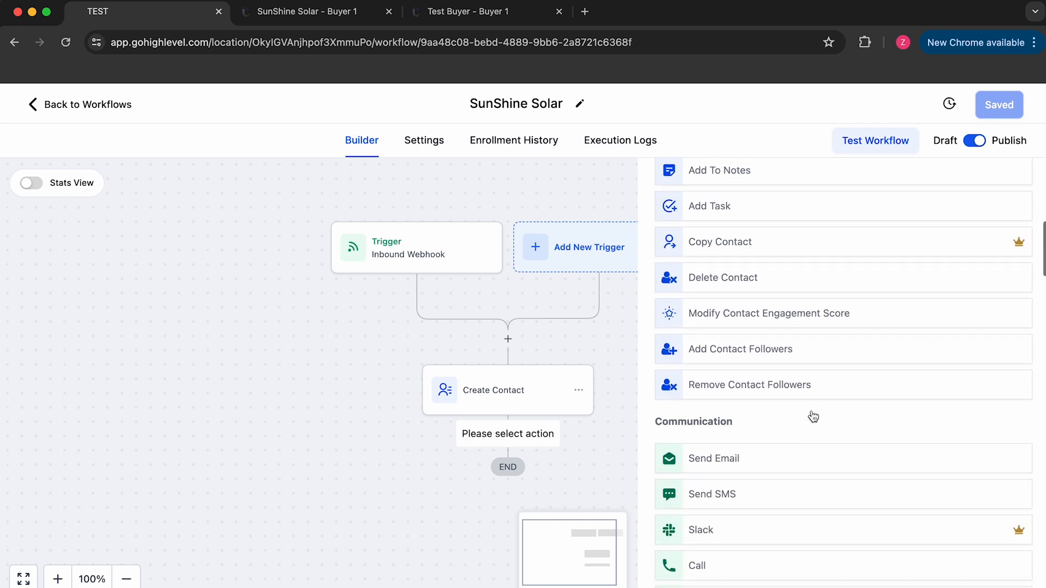
click(782, 379)
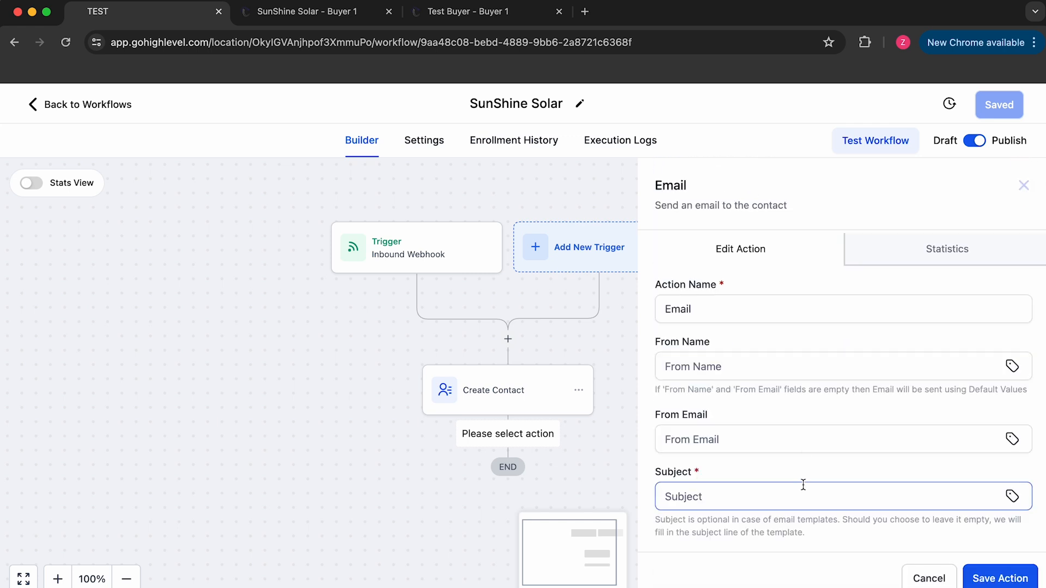
scroll(813, 404, down, 1)
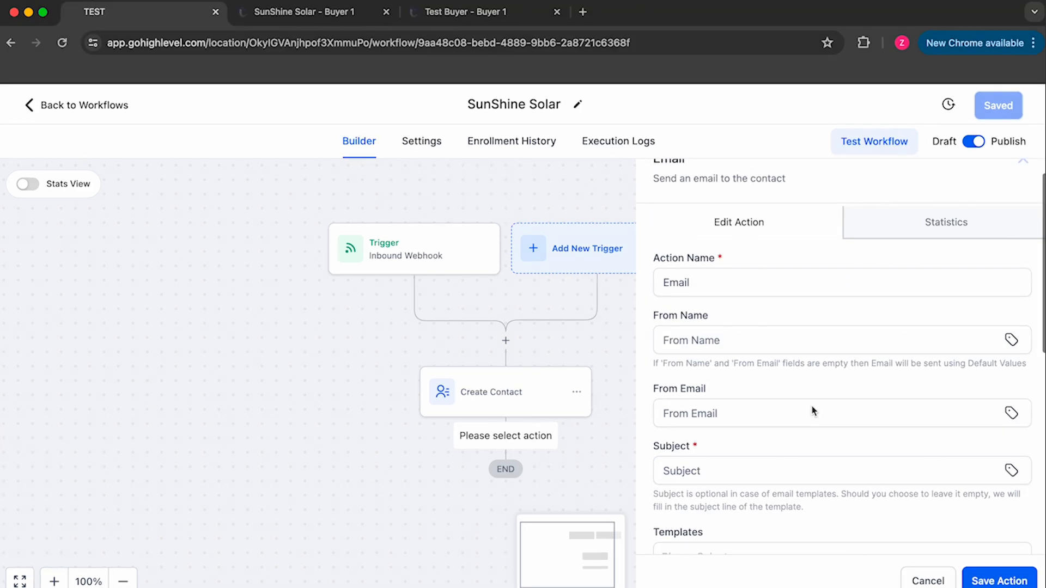